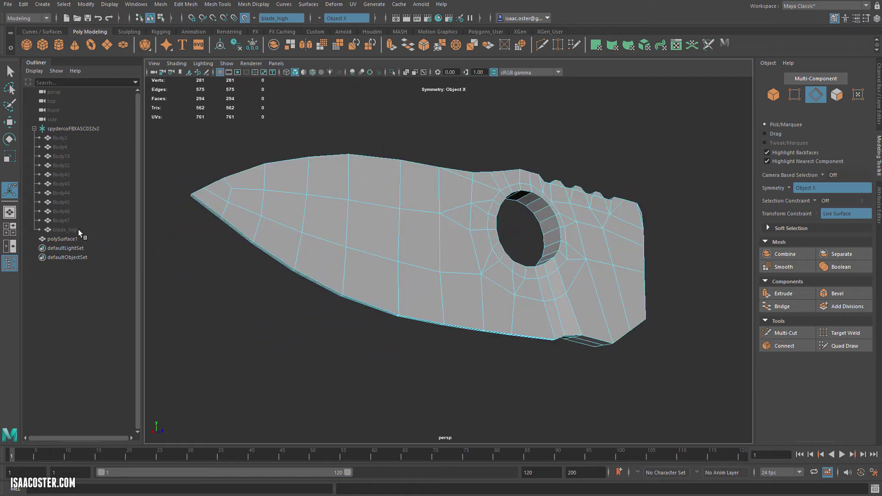
Unhide the blade_high mesh and select the low-poly polySurface1, comparing the two around the blade's lower edge
click(78, 231)
key(shift+h)
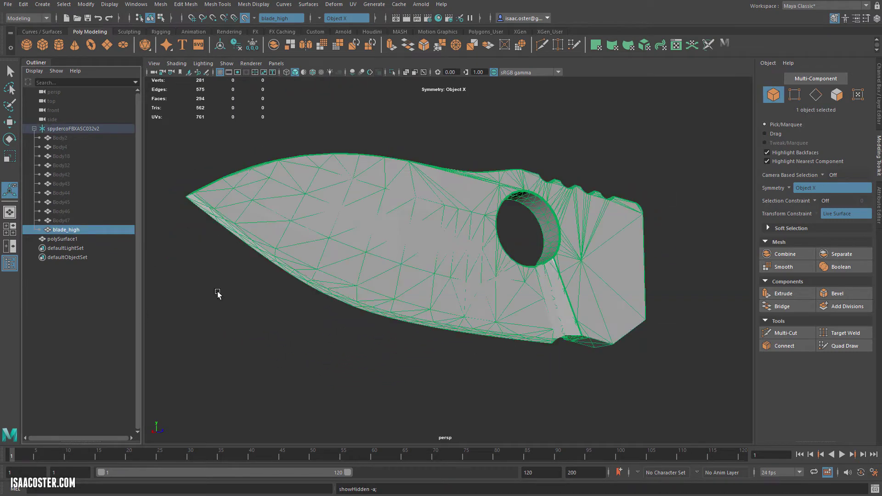
click(295, 328)
click(575, 229)
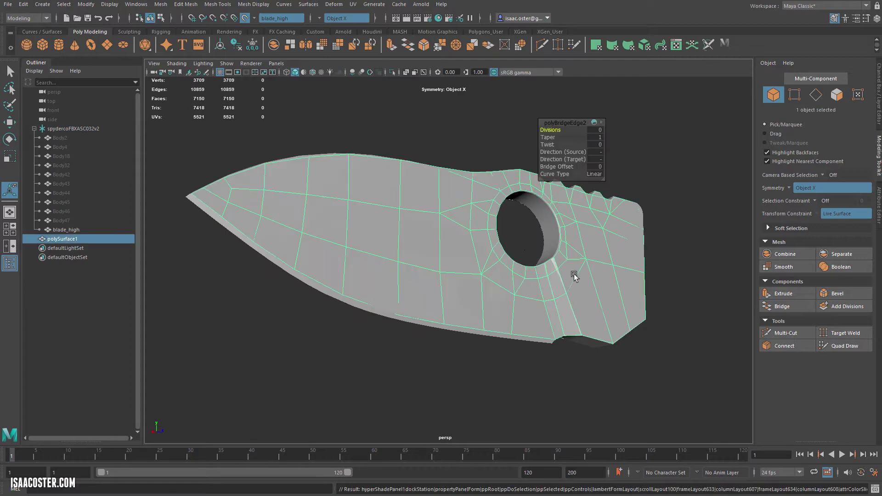
click(62, 228)
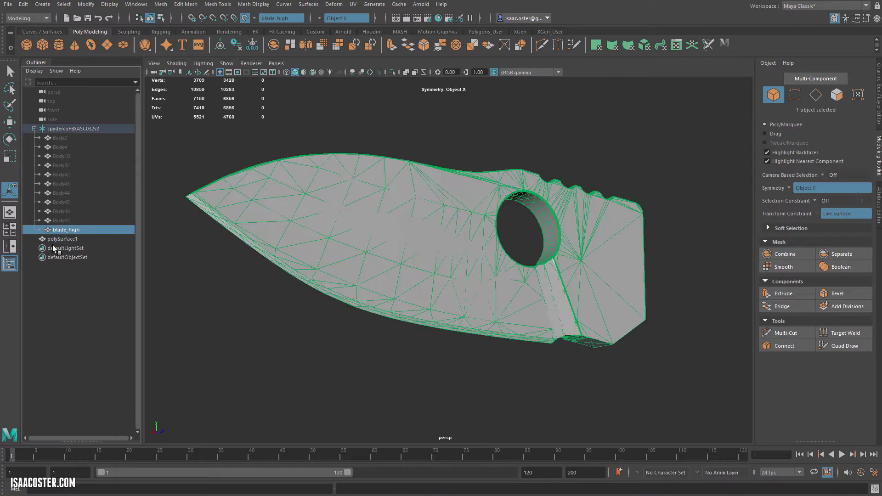
click(294, 247)
alt+drag(280, 281, 230, 257)
alt+right_drag(230, 258, 411, 323)
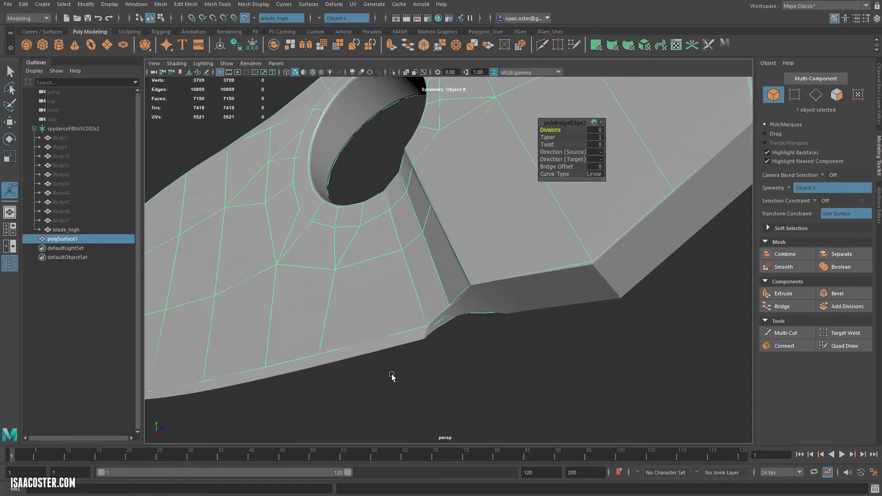
alt+drag(391, 376, 411, 359)
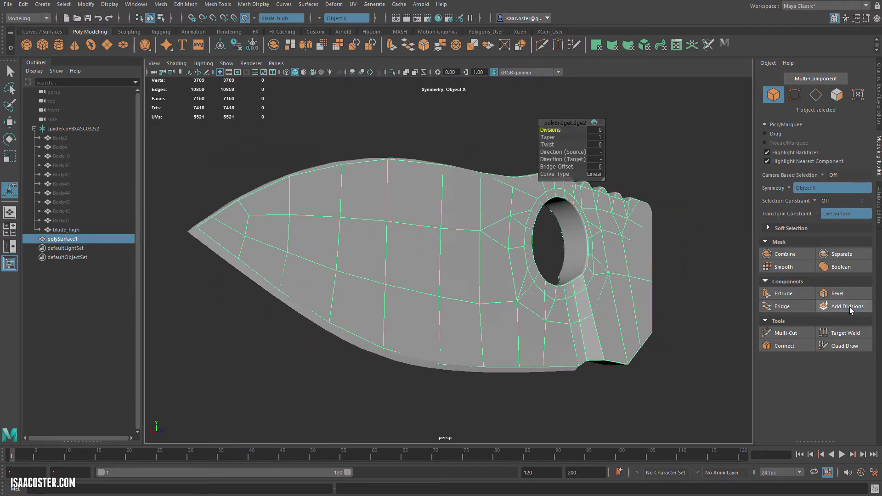
With Quad Draw, pull the low-poly mesh's mid-blade lower border vertex down toward blade_high's cutting edge
click(843, 345)
mouse_move(252, 315)
alt+mouse_down()
mouse_move(237, 247)
mouse_move(346, 350)
mouse_move(372, 267)
mouse_move(408, 285)
alt+mouse_up()
mouse_move(256, 246)
alt+mouse_down()
mouse_move(241, 223)
mouse_move(332, 246)
alt+mouse_up()
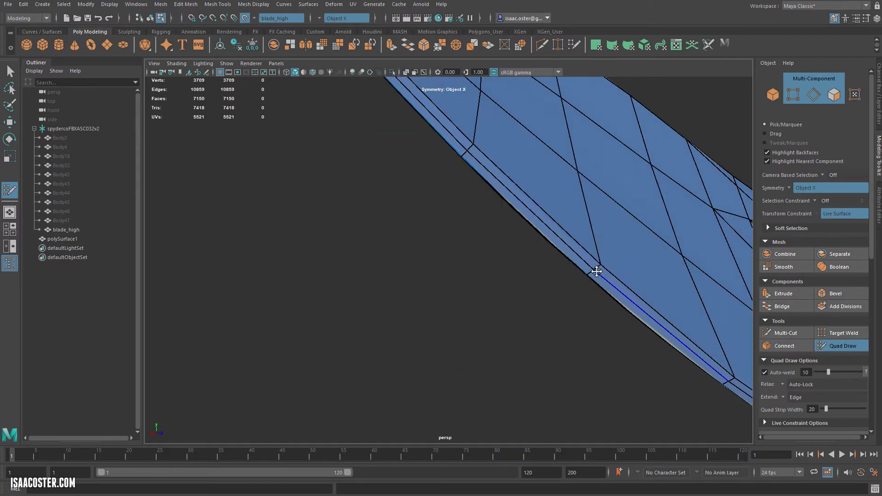
mouse_move(417, 321)
alt+mouse_down()
mouse_move(360, 319)
mouse_move(254, 283)
mouse_move(285, 282)
alt+mouse_up()
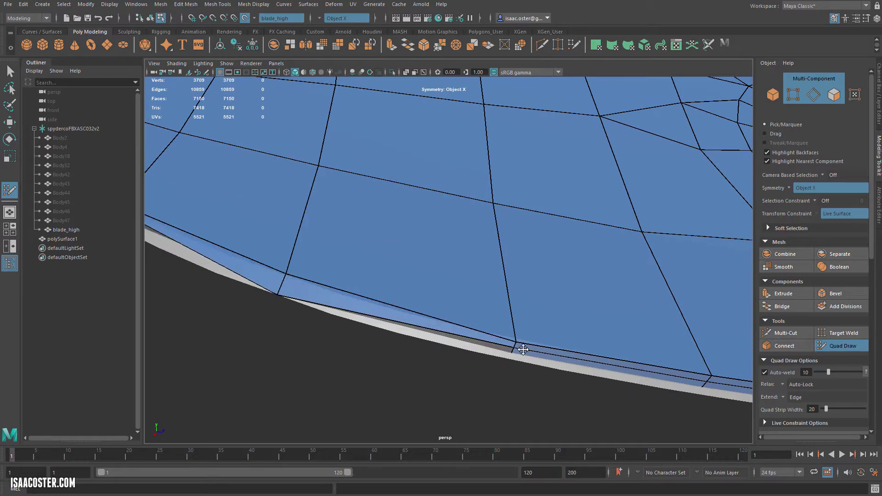
drag(515, 348, 513, 356)
alt+middle_drag(340, 377, 556, 440)
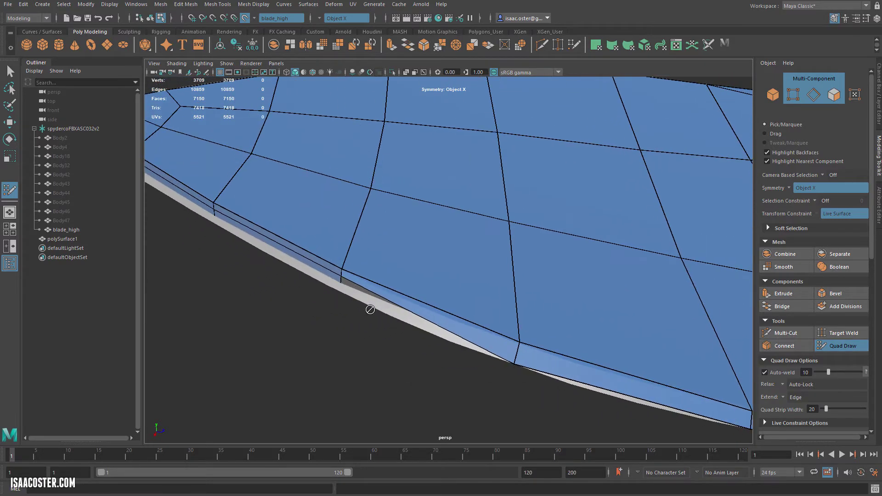
Pull the next two lower border vertices toward the tip outward to follow blade_high's cutting edge
click(335, 288)
key(ctrl+z)
alt+drag(295, 314, 293, 316)
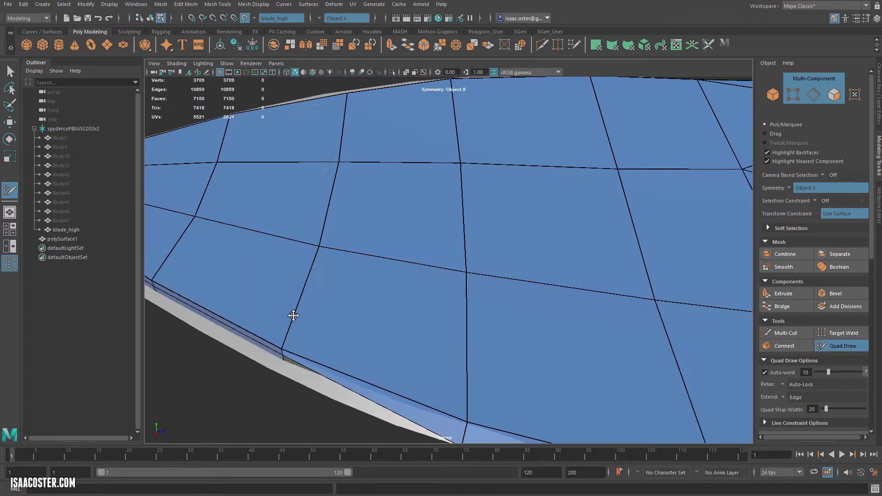
alt+middle_drag(293, 315, 331, 271)
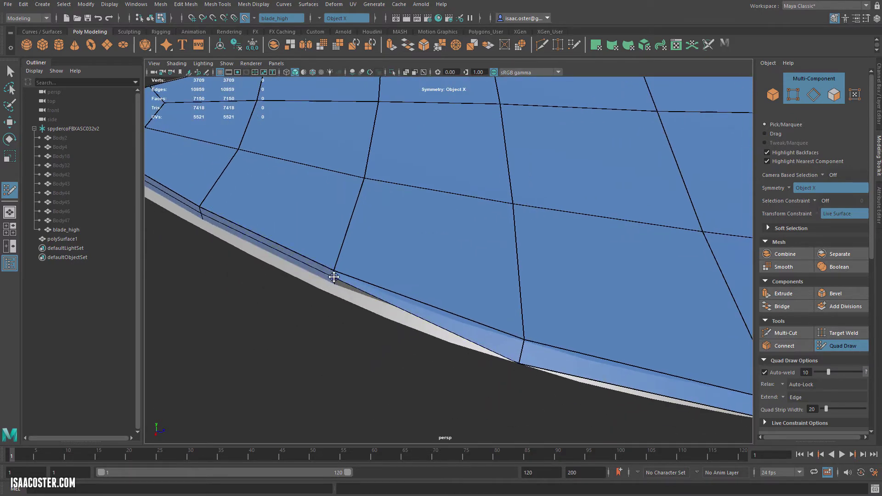
drag(334, 281, 331, 284)
alt+middle_drag(254, 306, 305, 327)
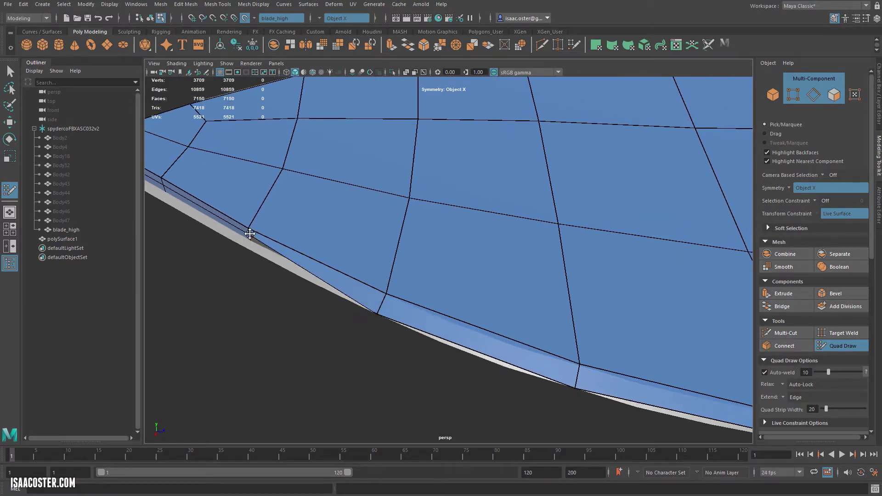
drag(249, 234, 244, 242)
Move the lower border vertex at the blade tip outward toward the point of blade_high
alt+drag(264, 285, 387, 277)
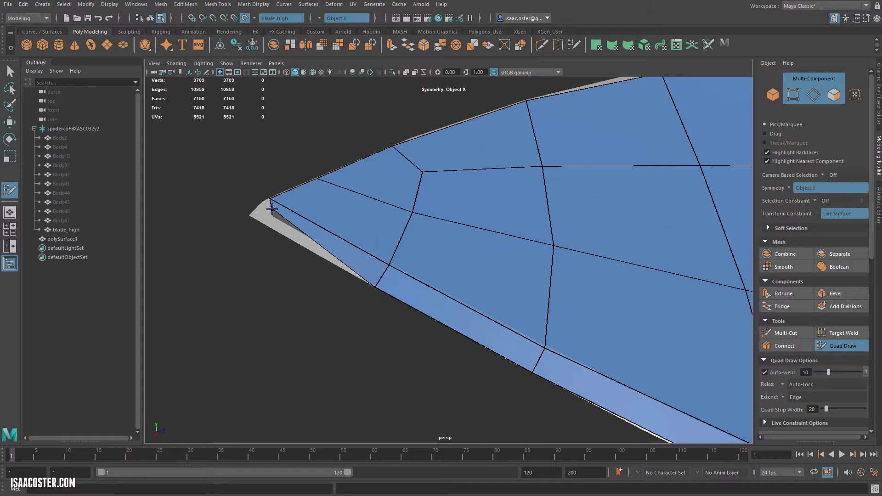
alt+drag(266, 276, 297, 270)
drag(371, 216, 337, 231)
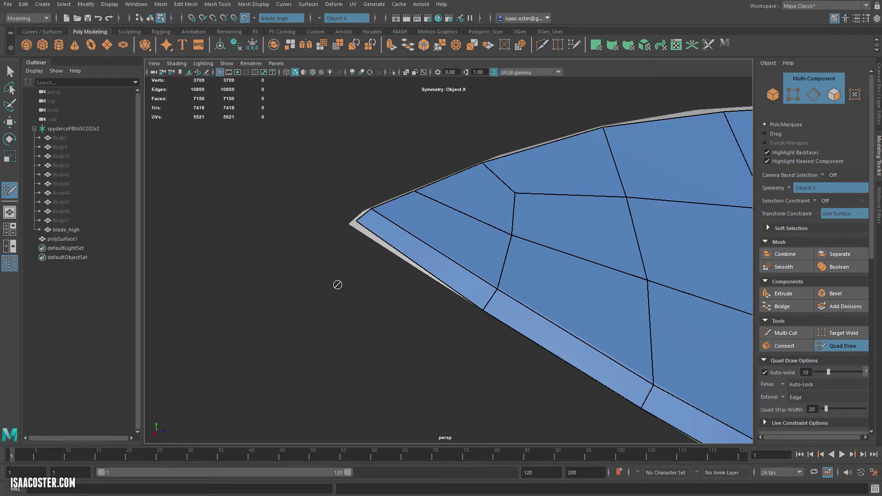
Switch to the Move tool, select the spine vertices at the front half of the blade and release the blade_high live surface
mouse_move(338, 285)
alt+mouse_down()
mouse_move(324, 297)
mouse_move(256, 262)
mouse_move(352, 277)
mouse_move(341, 292)
mouse_move(349, 252)
mouse_move(421, 250)
mouse_move(423, 262)
mouse_move(482, 209)
mouse_move(523, 213)
mouse_move(463, 214)
alt+mouse_up()
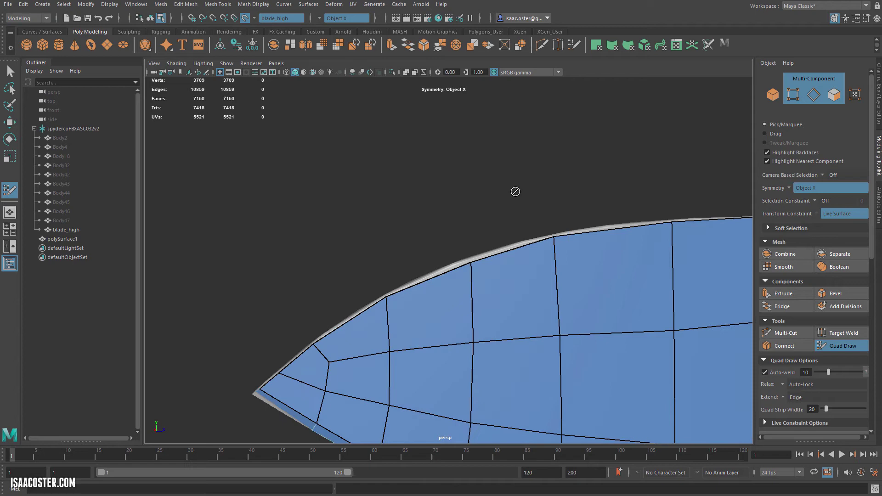
alt+drag(515, 192, 425, 193)
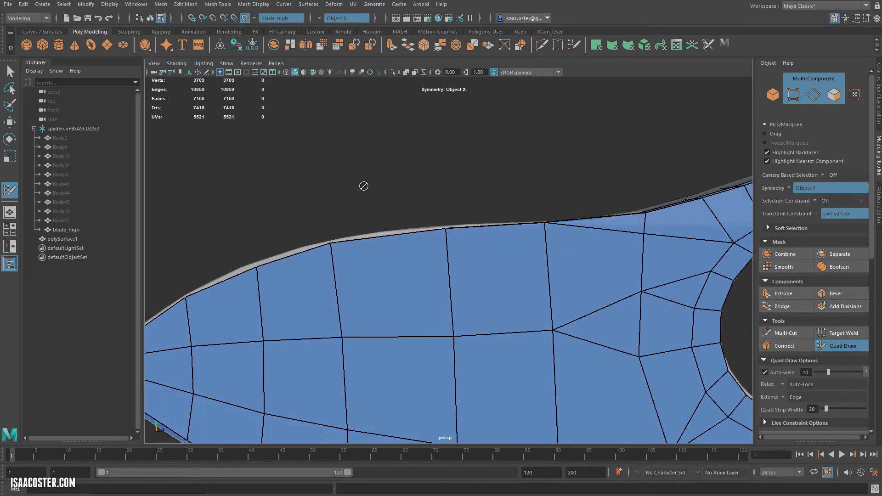
alt+drag(363, 186, 389, 181)
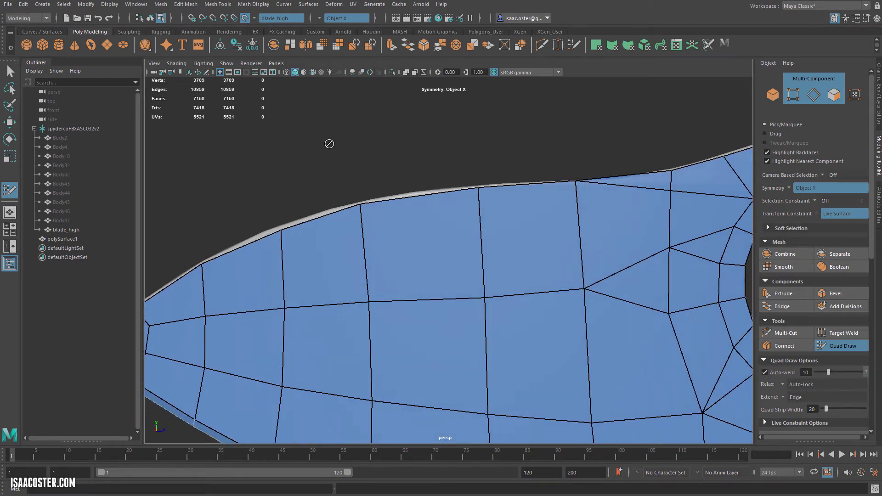
alt+right_drag(328, 144, 297, 193)
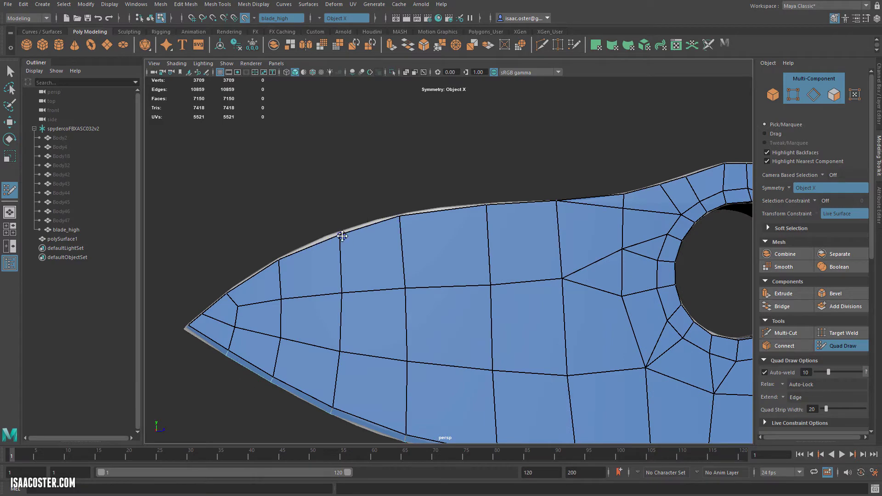
alt+drag(342, 235, 354, 255)
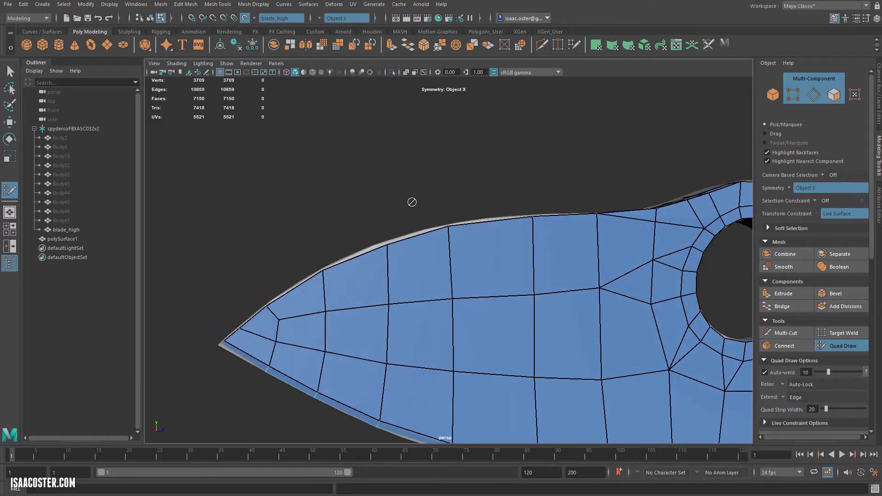
key(w)
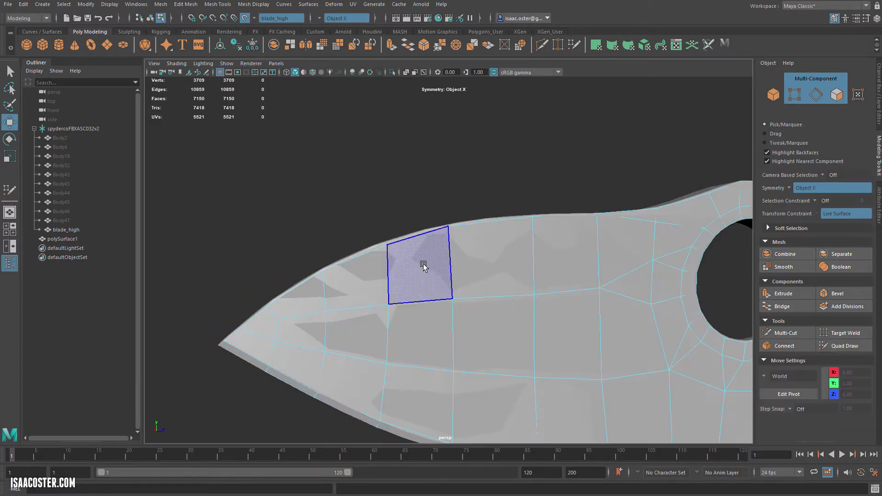
right_drag(422, 182, 398, 183)
drag(420, 192, 453, 227)
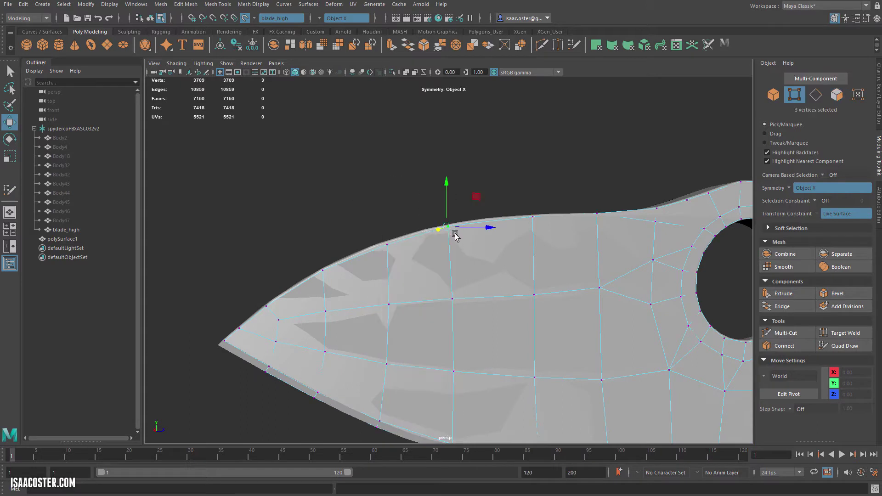
scroll(493, 213, up, 2)
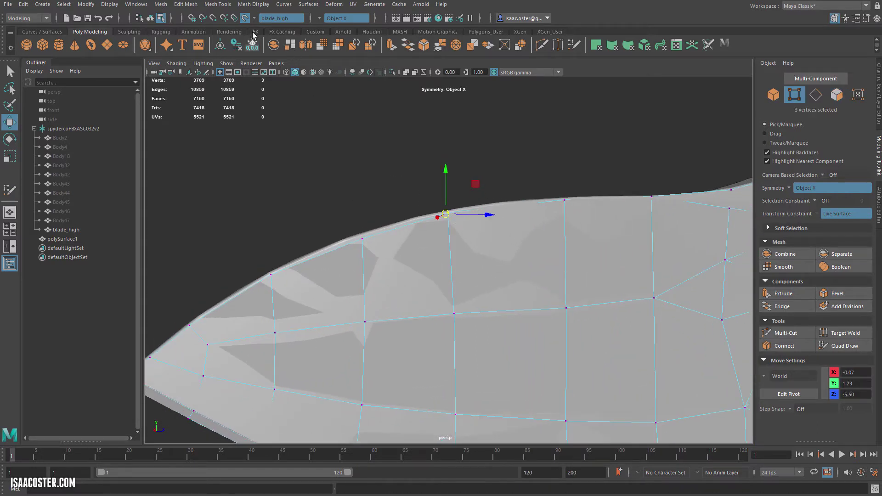
click(245, 18)
alt+right_drag(490, 169, 556, 193)
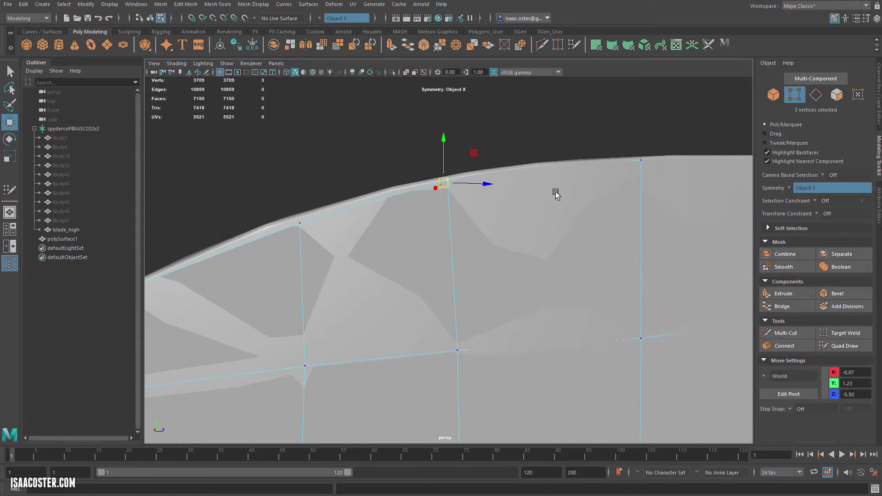
alt+drag(555, 193, 526, 239)
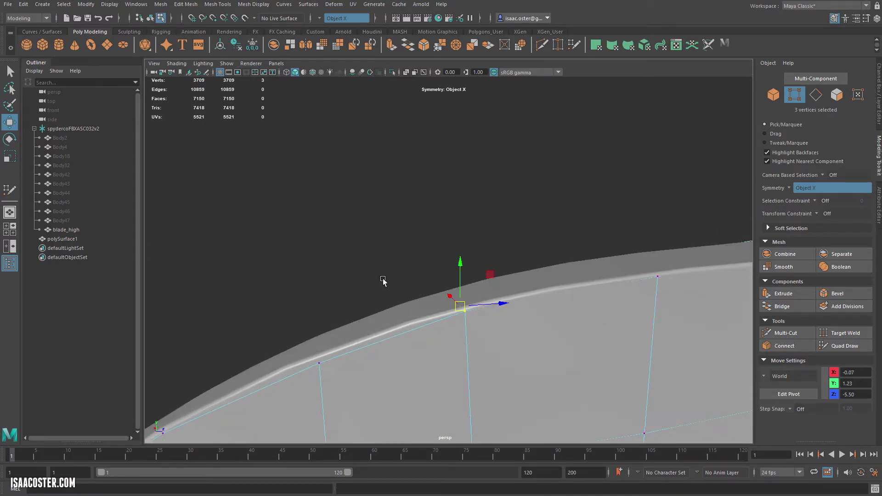
click(414, 317)
key(F8)
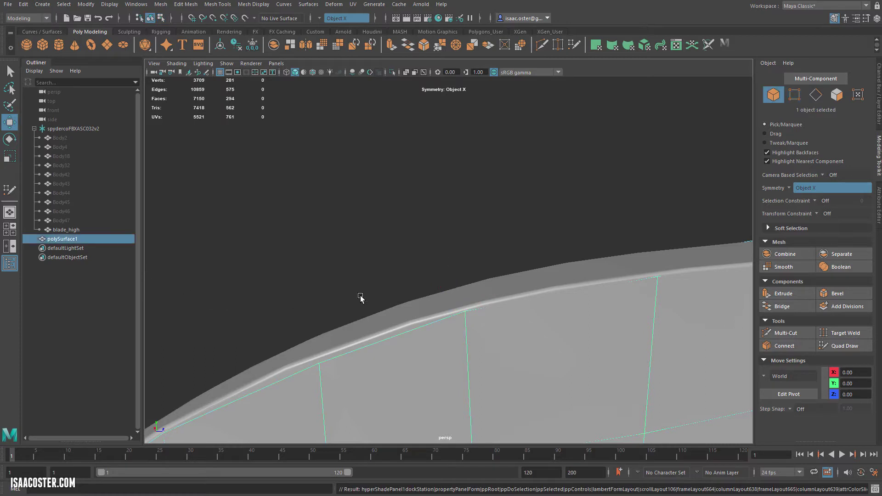
right_drag(464, 332, 429, 329)
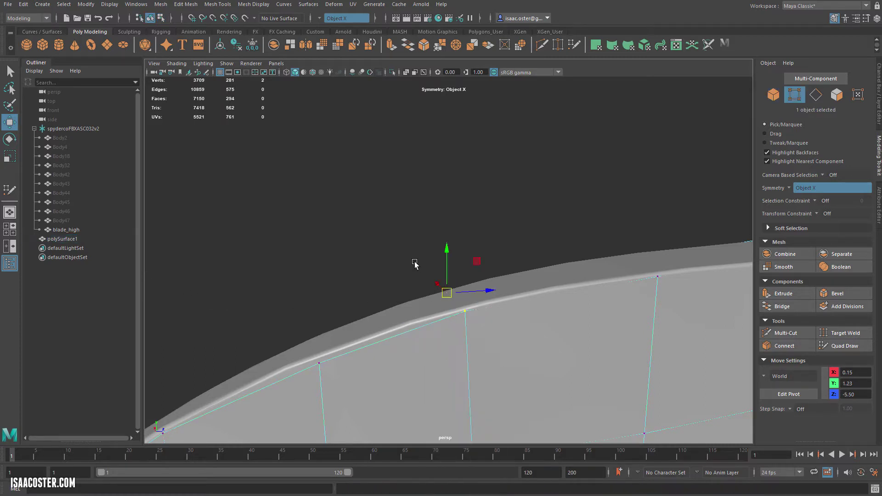
shift+click(446, 308)
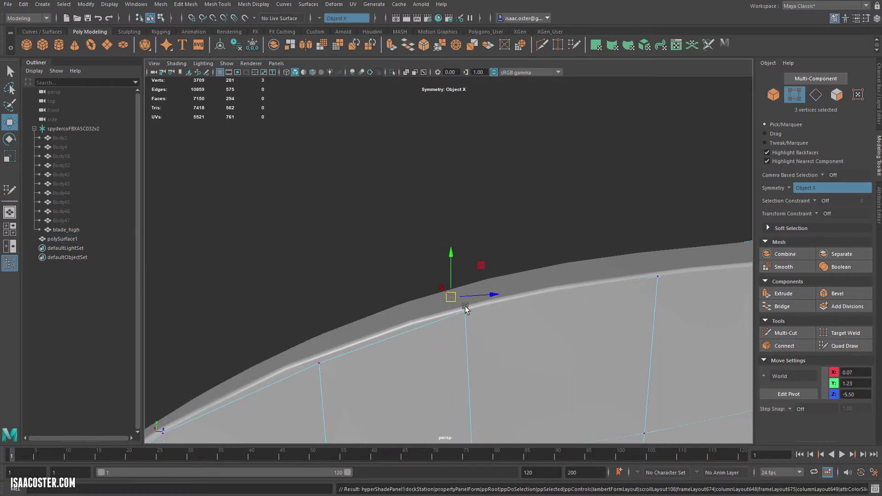
key(F8)
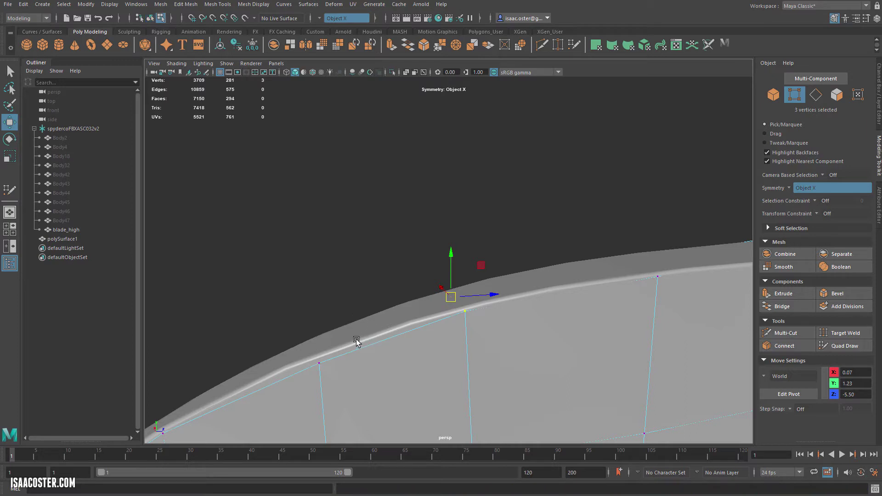
key(F8)
click(396, 318)
click(242, 19)
With the live surface turned off, raise two neighbouring groups of polySurface1's front spine vertices to blade_high's top edge
click(457, 329)
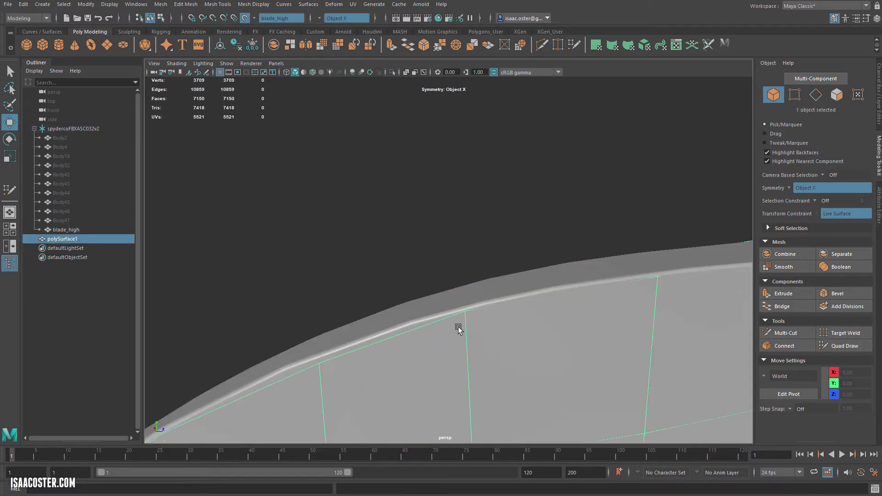
right_drag(458, 325, 436, 323)
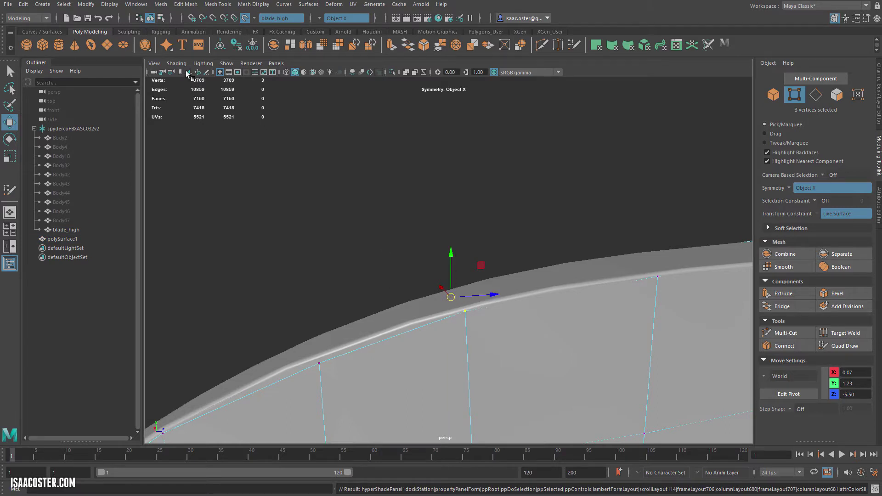
click(244, 18)
drag(451, 255, 445, 251)
drag(277, 329, 329, 384)
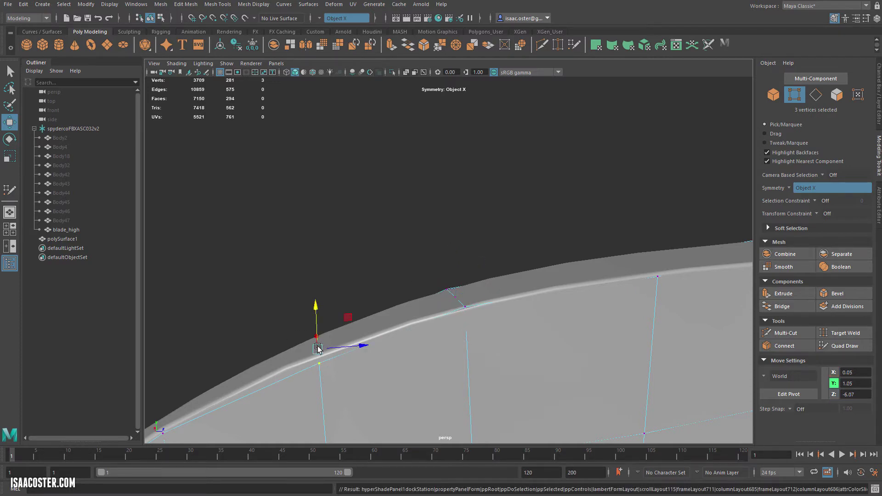
drag(315, 317, 316, 303)
drag(368, 319, 372, 317)
Switch the view to wireframe and raise the spine vertices between mid-blade and the thumb hole to blade_high's outline
alt+drag(372, 317, 342, 325)
key(4)
alt+drag(431, 321, 436, 291)
drag(462, 215, 580, 299)
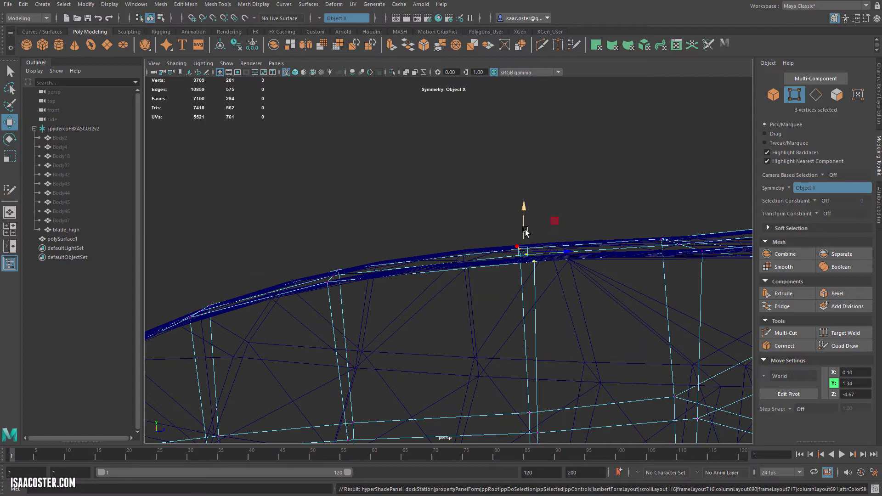
alt+drag(560, 252, 507, 298)
Raise the three groups of spine vertices nearest the blade tip, one after another, to match blade_high's outline
alt+drag(420, 312, 445, 252)
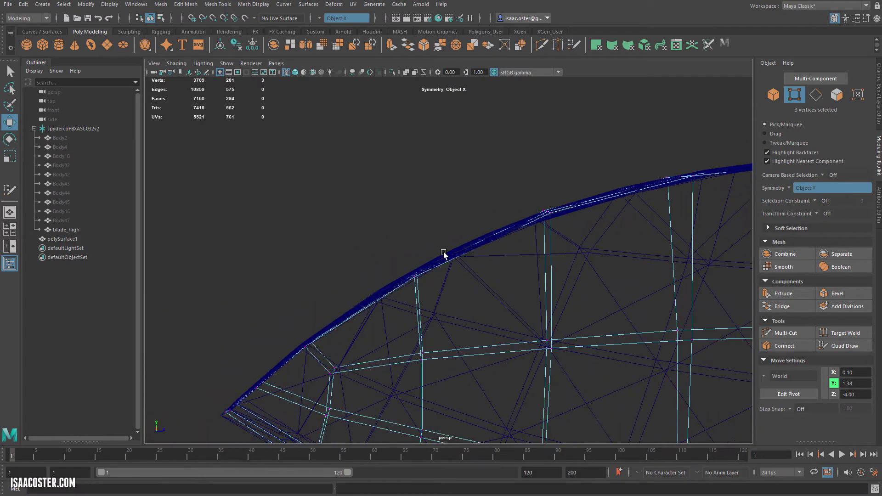
drag(380, 261, 423, 300)
drag(416, 253, 417, 246)
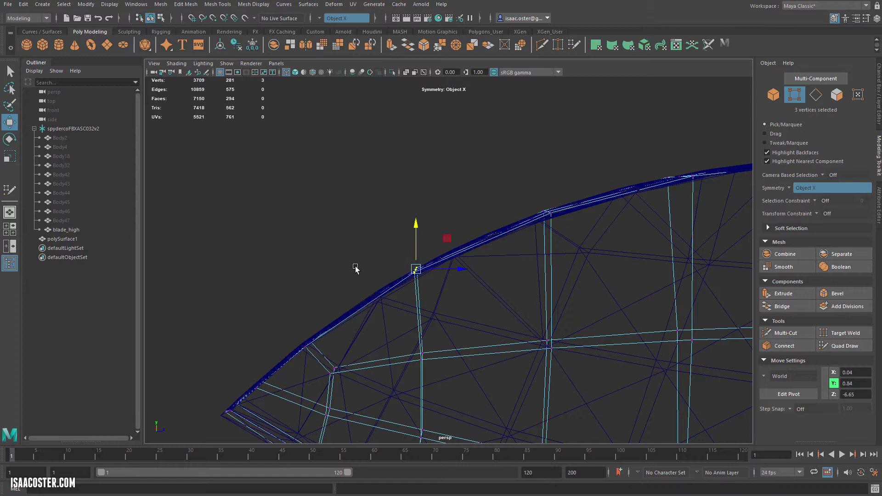
alt+middle_drag(351, 275, 404, 251)
drag(418, 297, 422, 305)
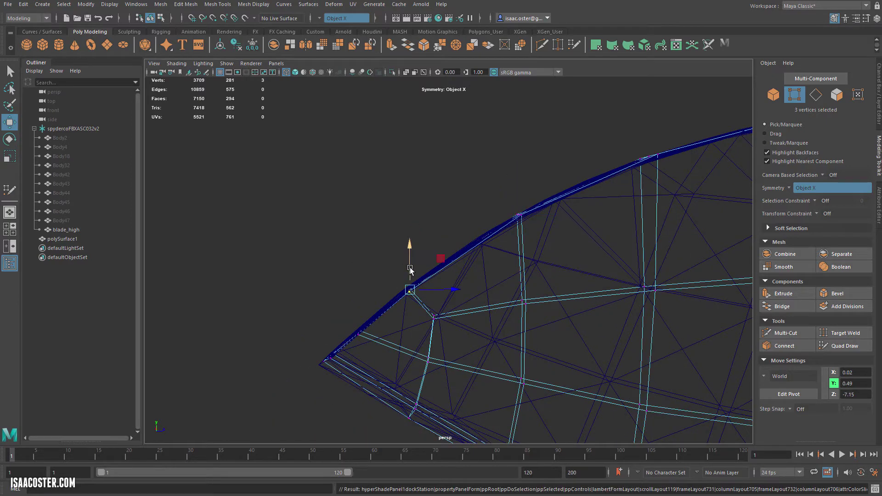
drag(409, 270, 408, 265)
alt+drag(376, 304, 374, 291)
drag(367, 253, 406, 297)
drag(384, 254, 384, 251)
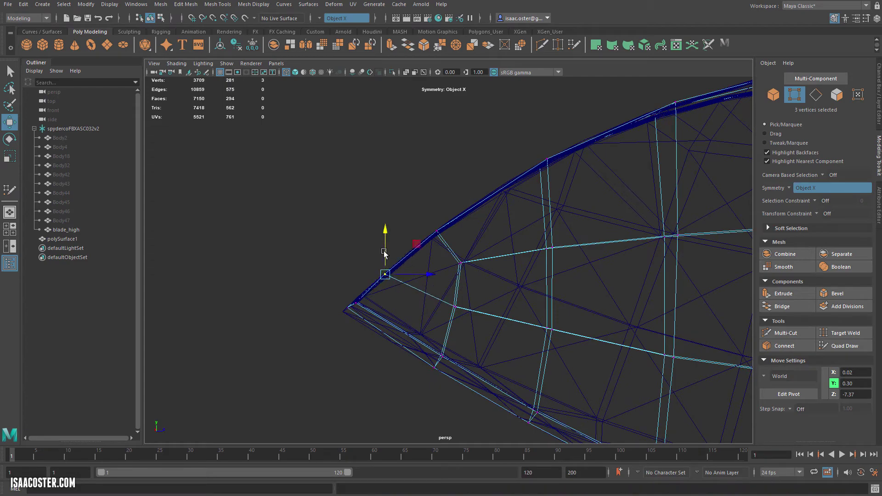
Return the view to shaded display, check polySurface1's fit against the blade outline and go back to object mode
alt+middle_drag(473, 269, 385, 199)
alt+right_drag(491, 260, 367, 253)
alt+drag(391, 260, 407, 290)
key(5)
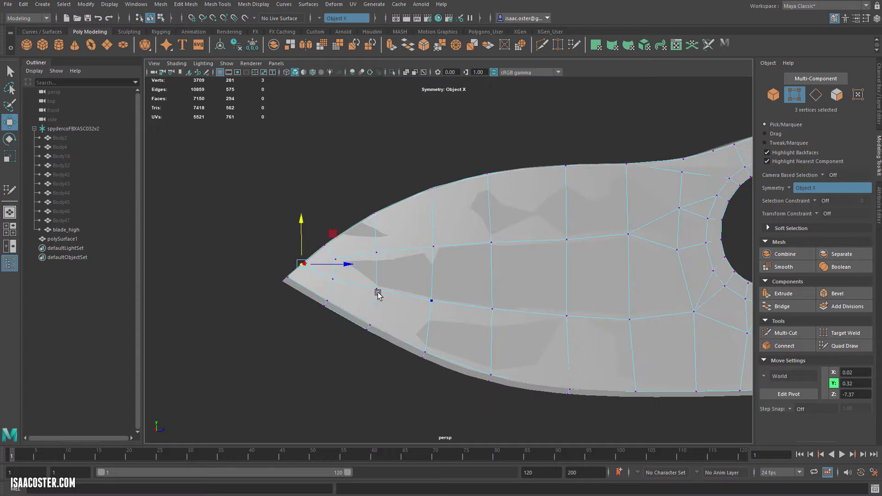
alt+drag(404, 151, 437, 169)
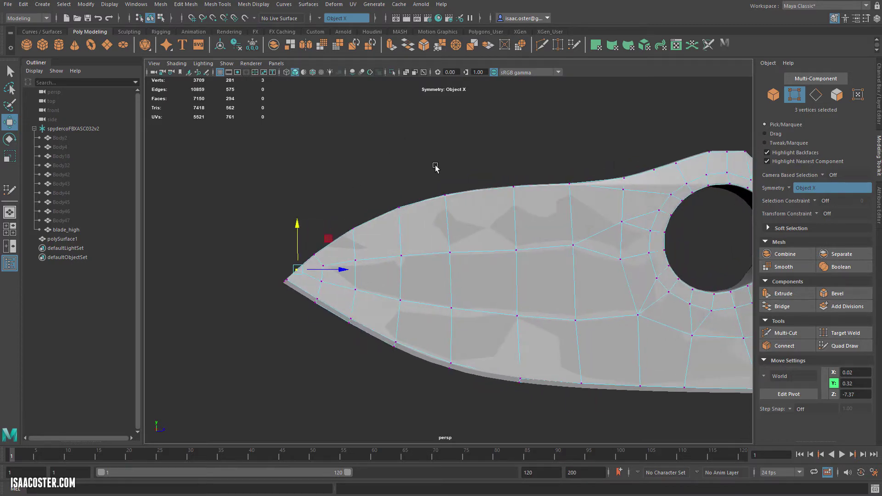
alt+middle_drag(437, 169, 255, 189)
alt+drag(255, 189, 344, 134)
key(F8)
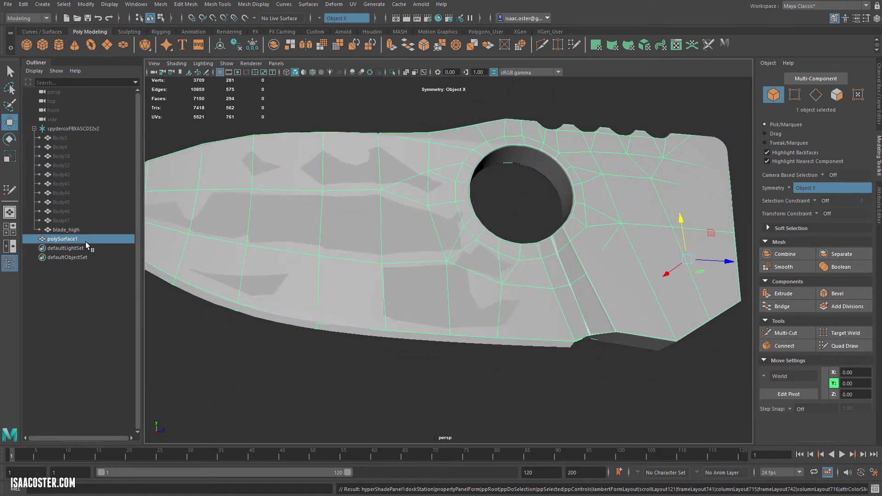
Unparent Body2 through blade_high from the spydercoFBXASC032v2 group and delete the empty group
click(73, 230)
click(60, 139)
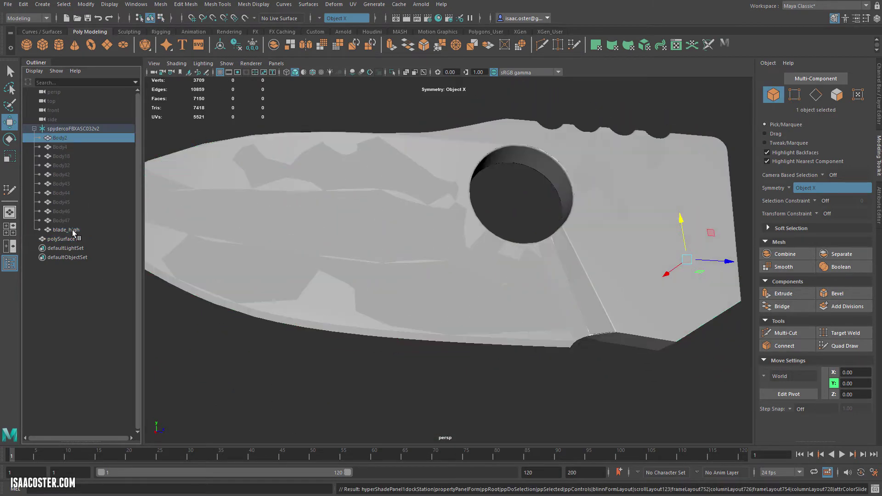
shift+click(73, 230)
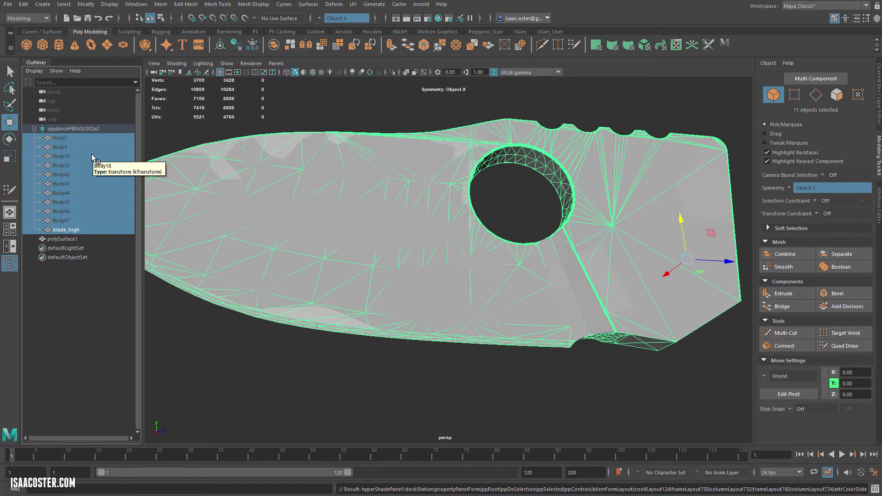
key(shift+p)
click(89, 126)
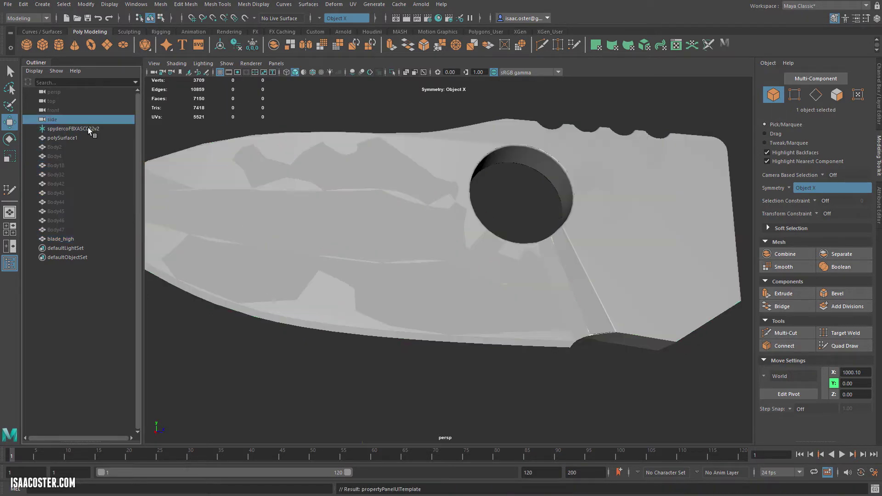
key(Delete)
Copy the name of the blade_high object for reuse on the low-poly mesh
alt+drag(290, 181, 331, 223)
click(383, 278)
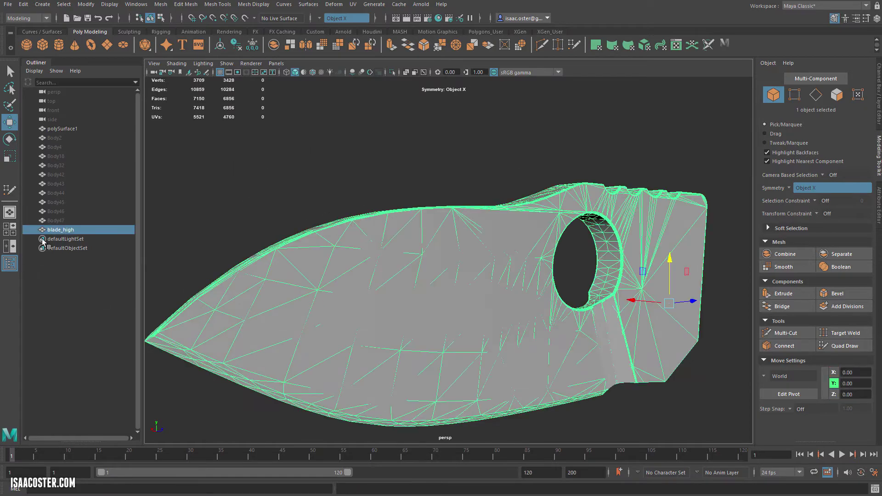
double_click(70, 232)
key(ctrl+c)
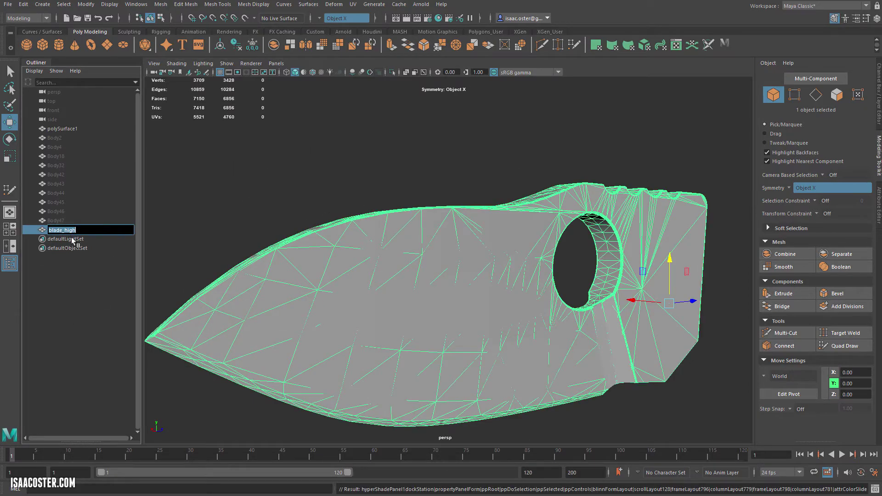
click(256, 220)
click(361, 317)
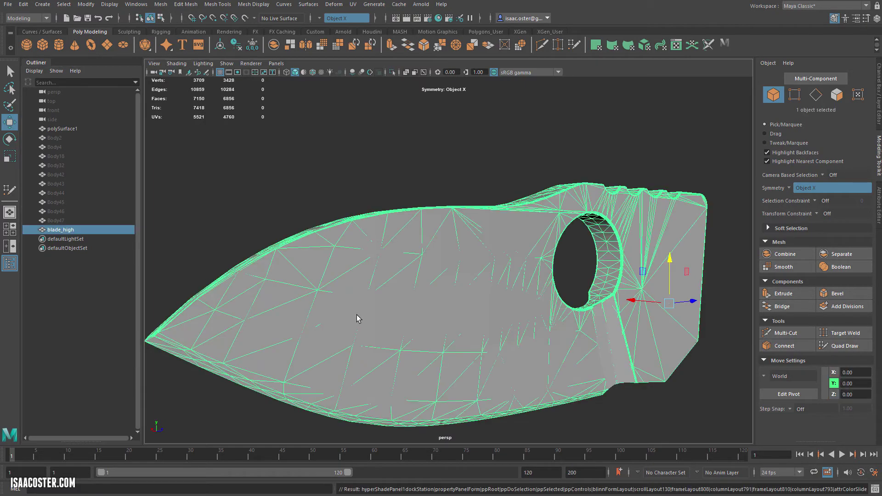
click(354, 313)
Rename polySurface1 to blade_low and place it directly beneath blade_high in the object list
double_click(68, 129)
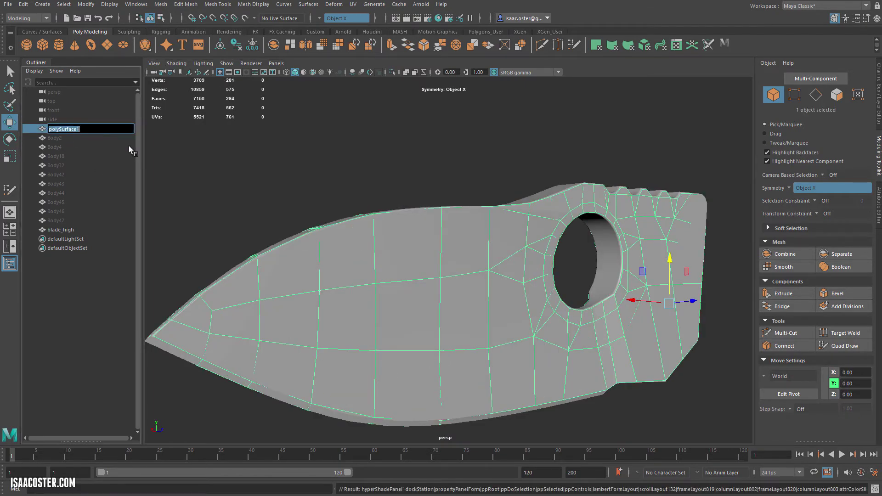
key(ctrl+v)
key(BackSpace)
key(BackSpace)
key(BackSpace)
key(BackSpace)
text(low)
key(Return)
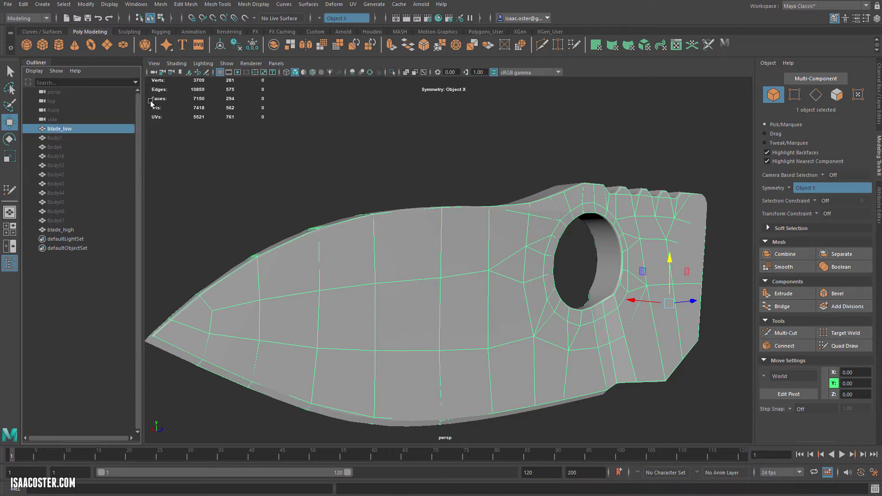
drag(53, 129, 73, 233)
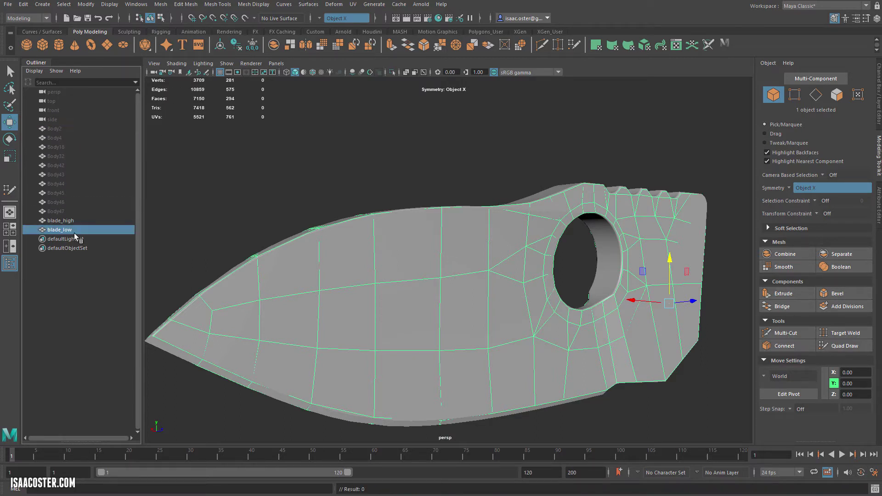
click(264, 189)
Select the hidden objects Body2 through Body47 and show the knife's handle parts again
scroll(330, 193, down, 1)
click(62, 211)
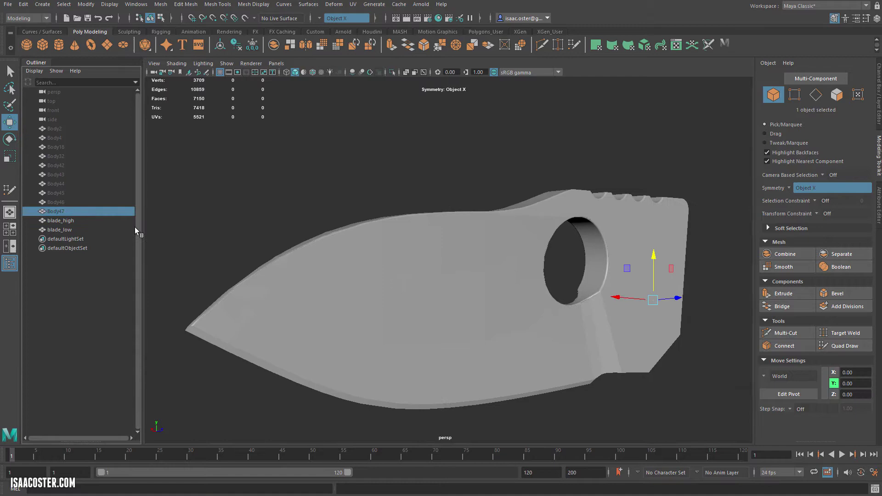
shift+click(59, 129)
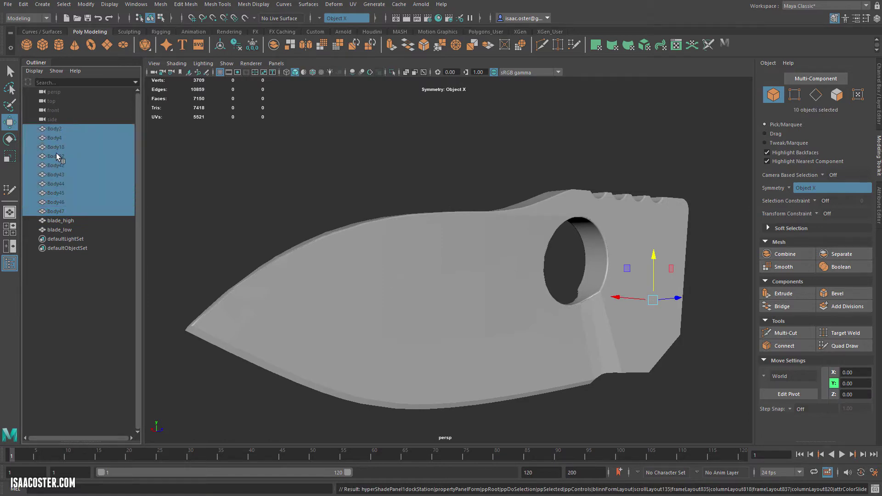
key(f)
alt+drag(293, 157, 268, 174)
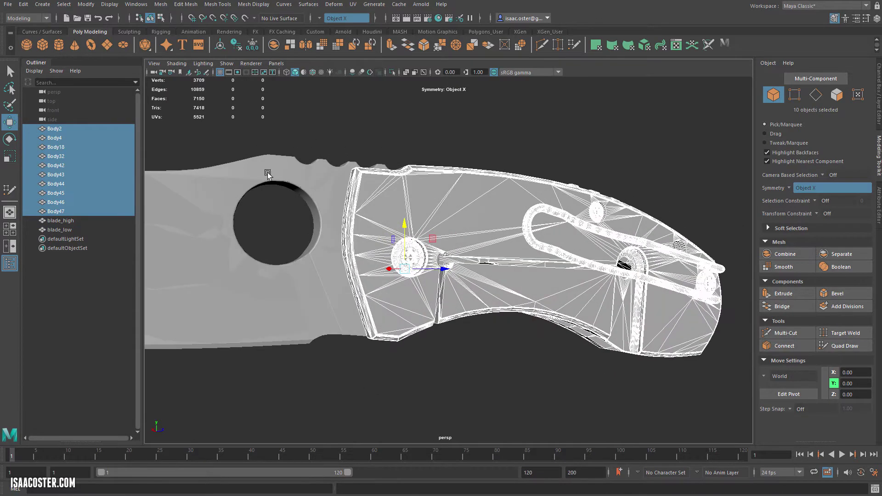
click(421, 190)
shift+click(408, 255)
key(f)
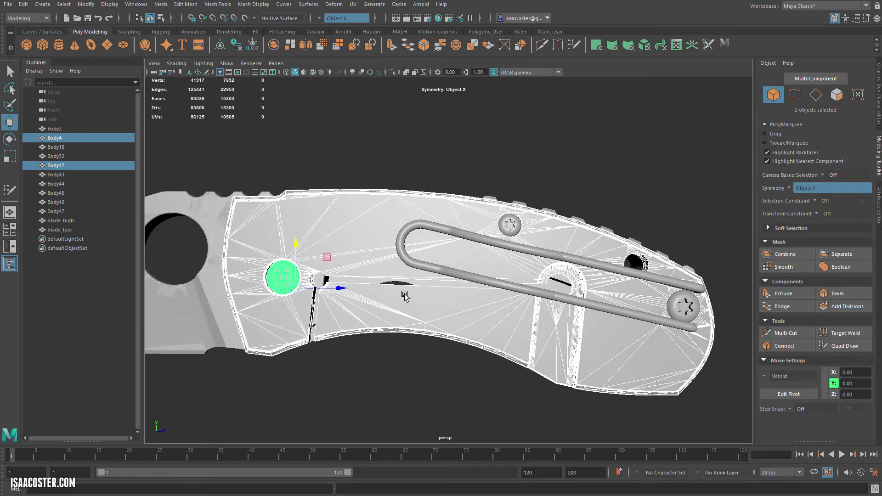
shift+click(503, 224)
alt+drag(500, 262, 512, 307)
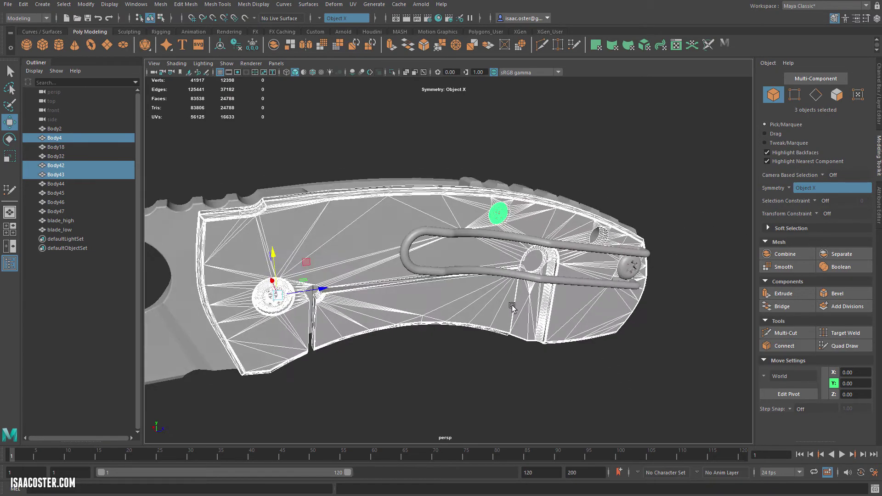
alt+drag(406, 152, 372, 214)
Combine the pivot screw, the handle scale and the upper handle screw (Body42, Body4 and Body43) into one mesh
click(301, 294)
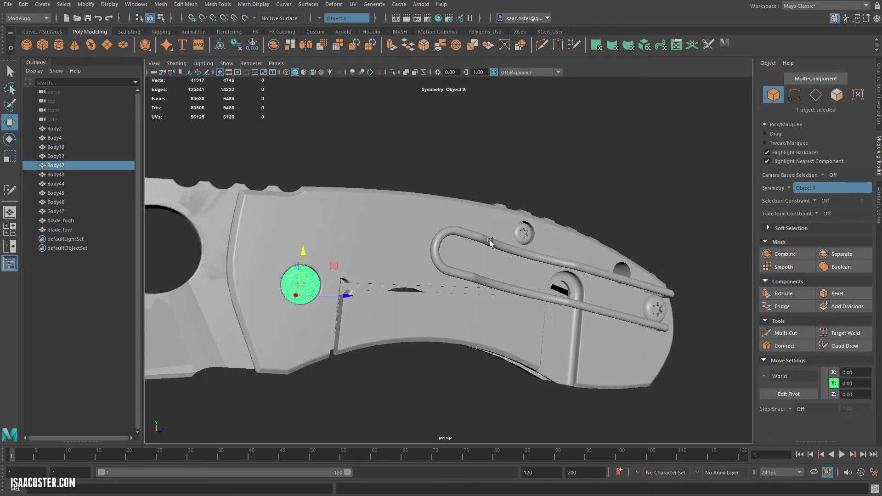
shift+click(444, 220)
shift+click(524, 230)
alt+drag(644, 165, 609, 175)
click(161, 4)
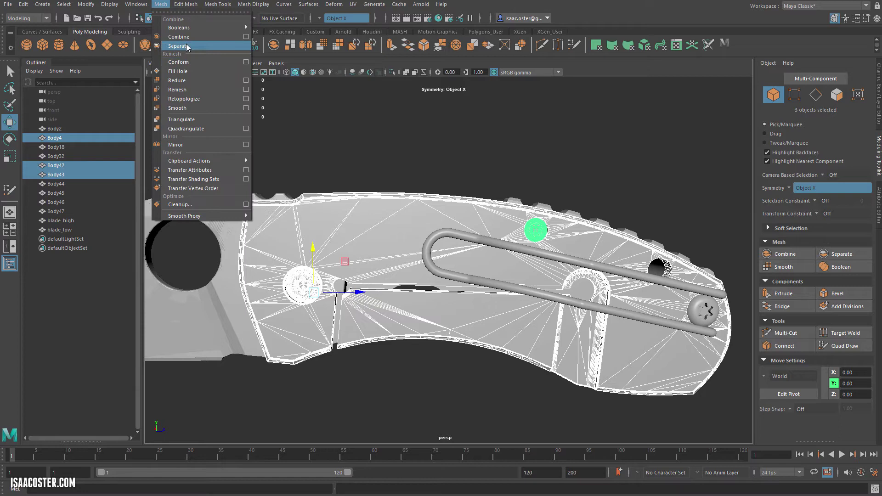
click(189, 37)
Delete the combined handle mesh's construction history and rename it handle_group_left_high
click(22, 4)
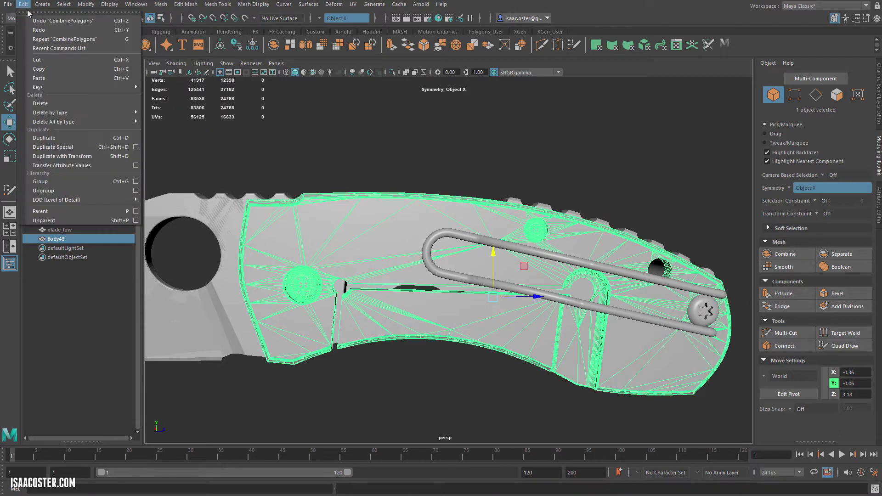
click(183, 114)
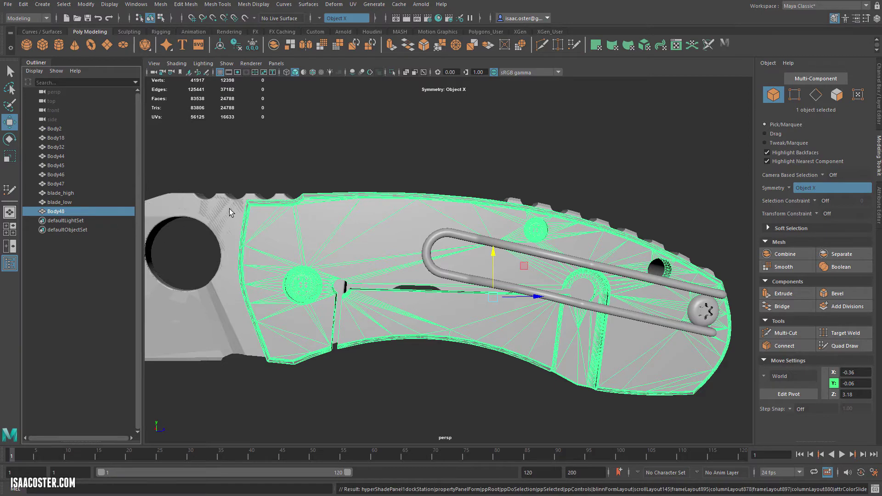
double_click(65, 211)
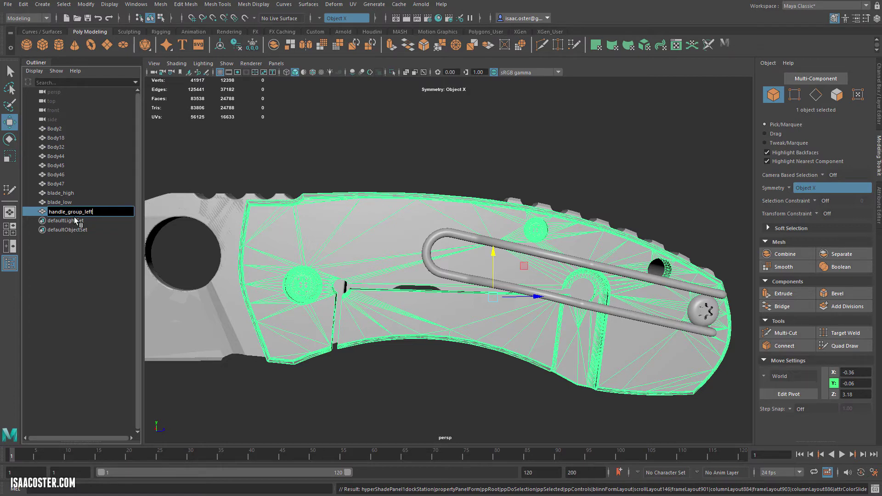
text(handle_group_left_high)
key(Return)
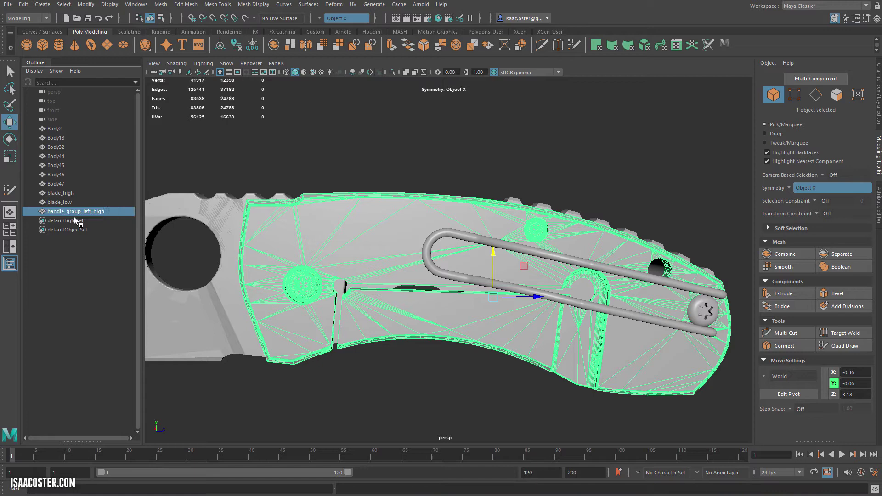
Make handle_group_left_high the live surface and hide all other objects from Body2 to blade_low
alt+drag(203, 174, 220, 176)
click(245, 18)
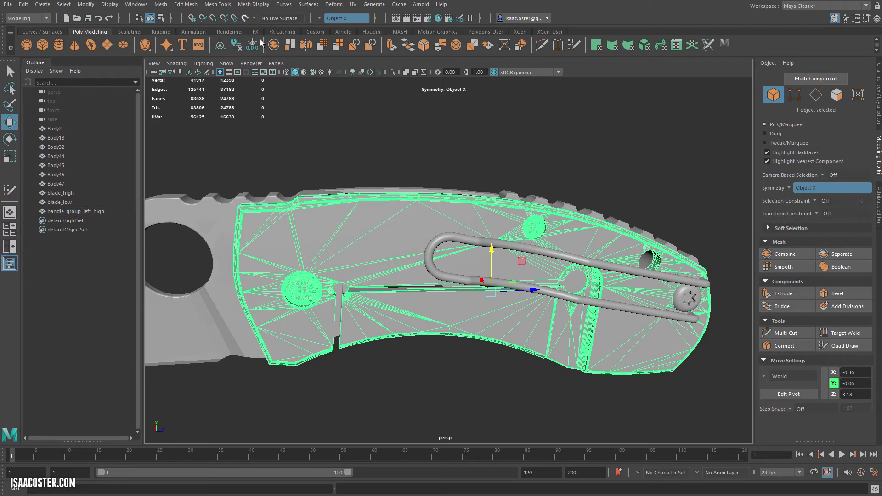
alt+drag(285, 150, 303, 158)
click(80, 202)
shift+click(62, 130)
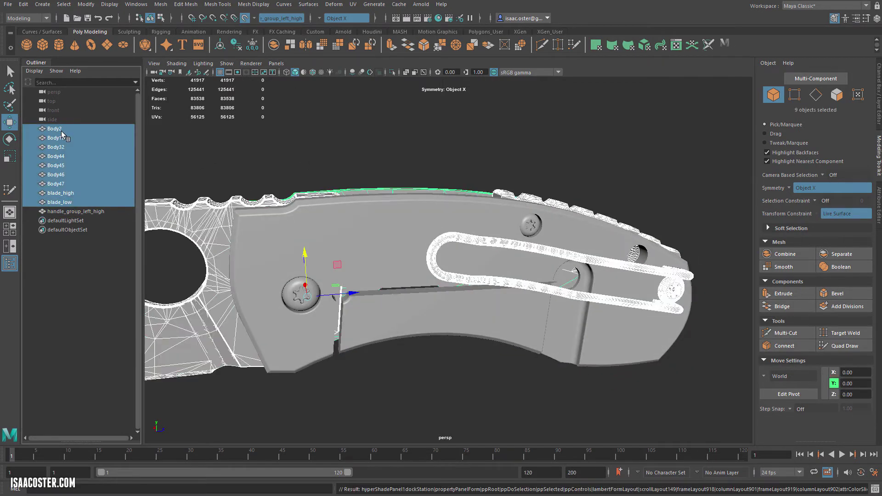
key(ctrl+h)
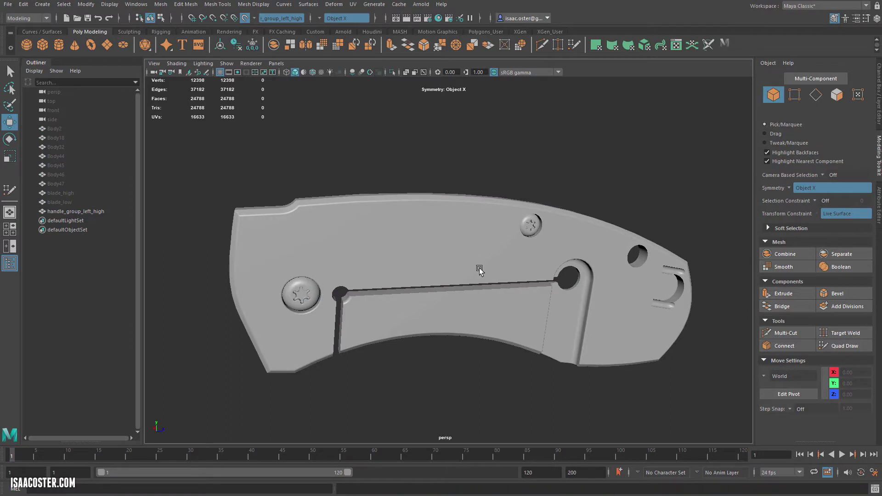
Check the isolated handle from its front end and side, and activate Quad Draw on it
alt+drag(478, 270, 428, 222)
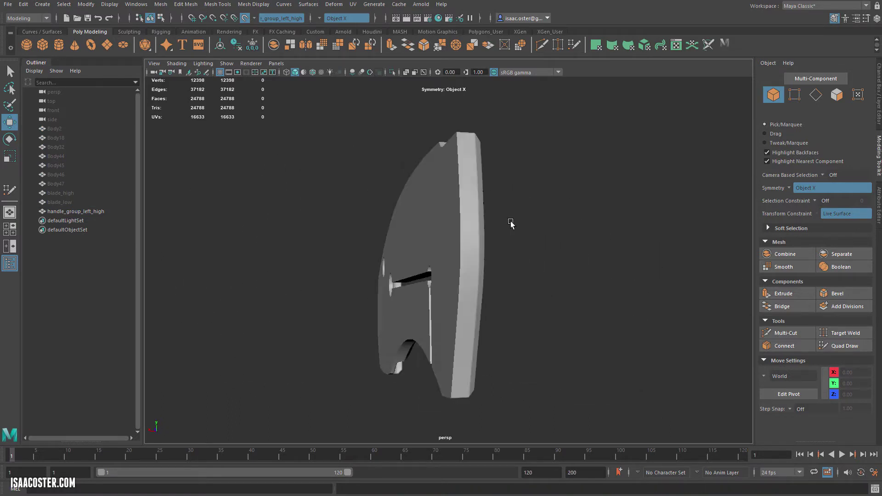
alt+drag(511, 223, 404, 226)
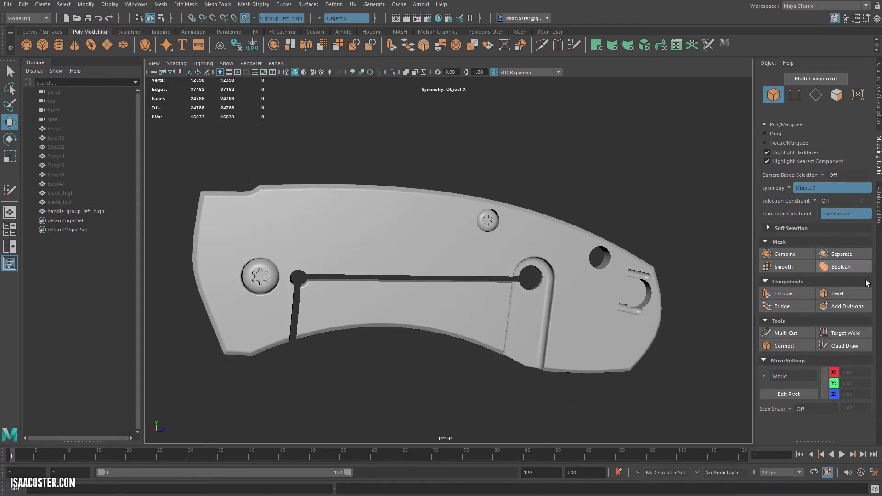
click(848, 348)
mouse_move(311, 241)
alt+mouse_down()
mouse_move(351, 206)
mouse_move(394, 230)
mouse_move(360, 215)
mouse_move(284, 230)
alt+mouse_up()
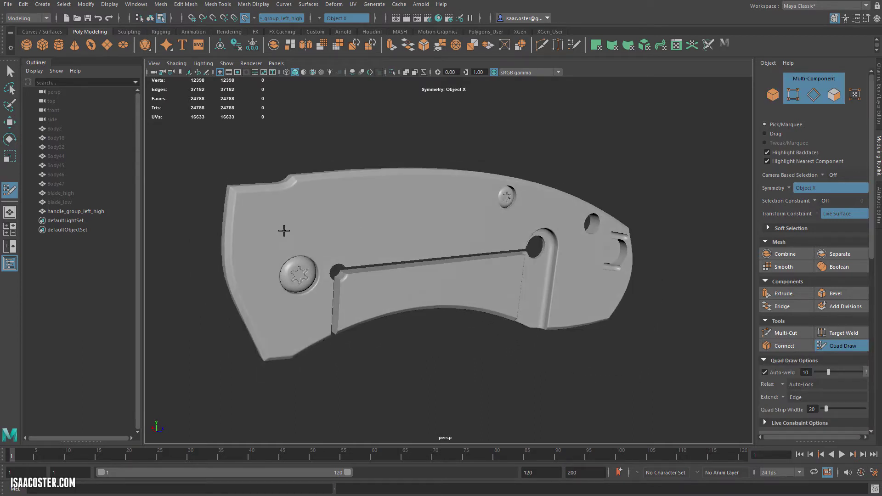
Try placing Quad Draw points around the handle's upper front corner with Object X symmetry on
alt+right_drag(284, 231, 452, 258)
alt+middle_drag(202, 183, 277, 209)
alt+drag(277, 209, 234, 168)
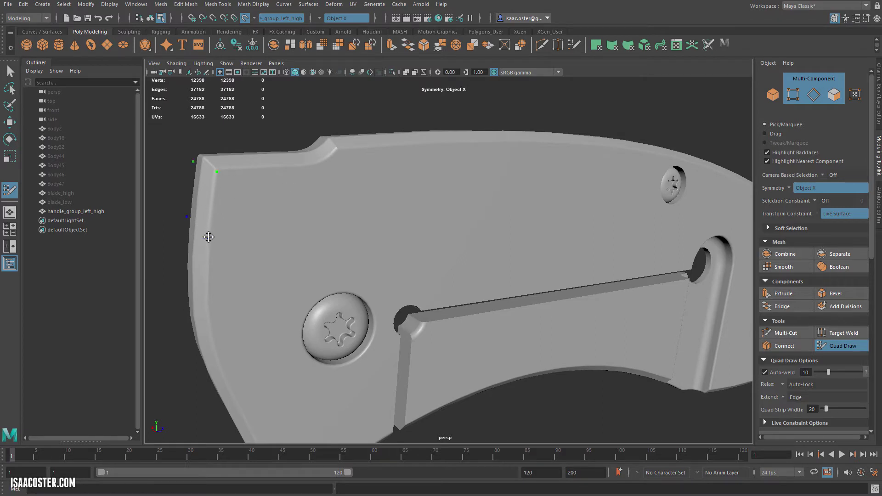
alt+drag(256, 235, 223, 163)
alt+drag(305, 205, 239, 233)
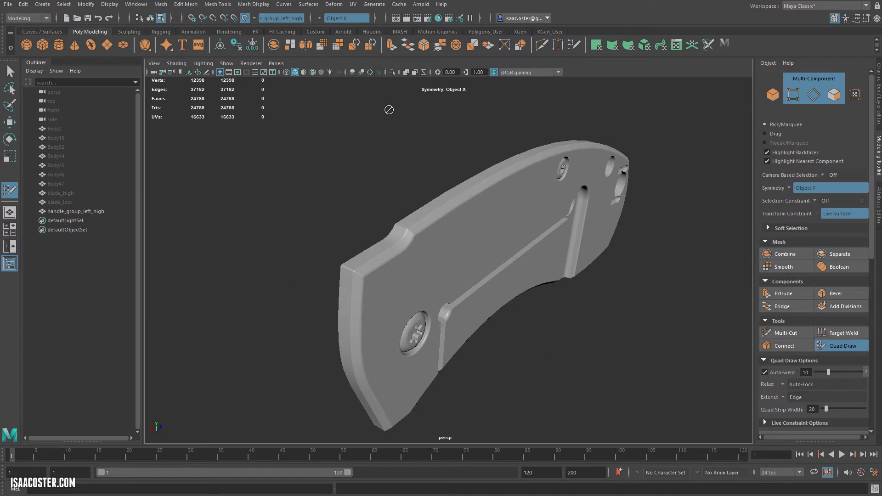
Turn symmetry off for drawing on the one-sided handle
alt+drag(388, 110, 365, 70)
click(342, 19)
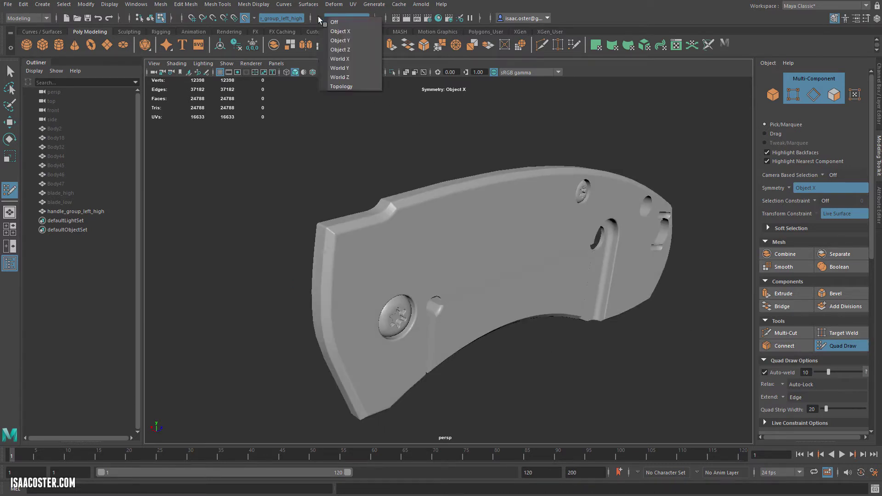
click(345, 21)
alt+drag(327, 171, 329, 148)
scroll(424, 172, up, 3)
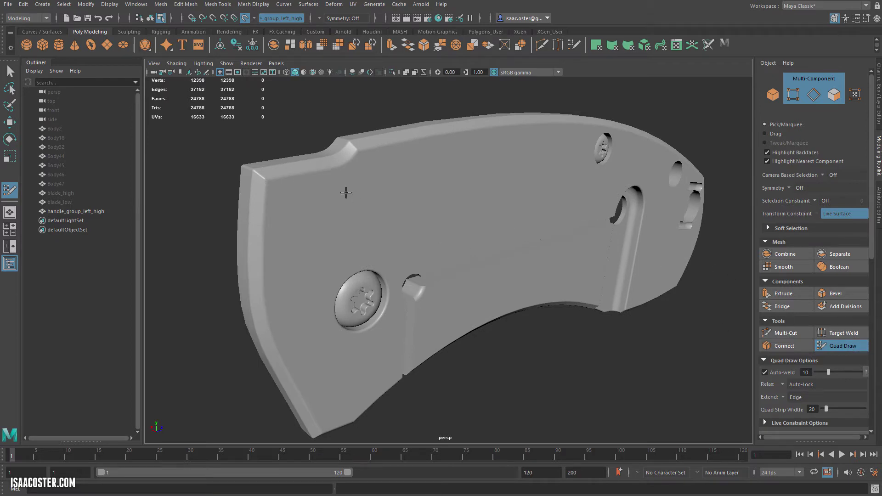
alt+drag(275, 156, 272, 158)
scroll(272, 158, up, 2)
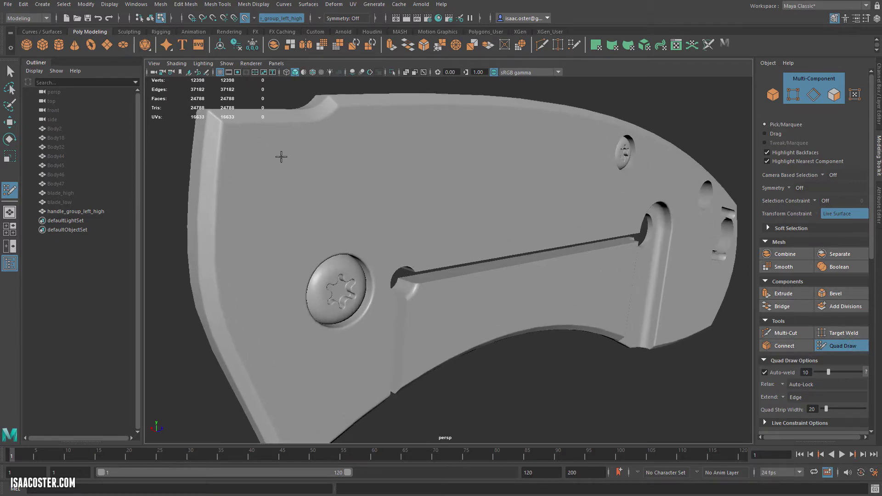
alt+drag(475, 250, 477, 258)
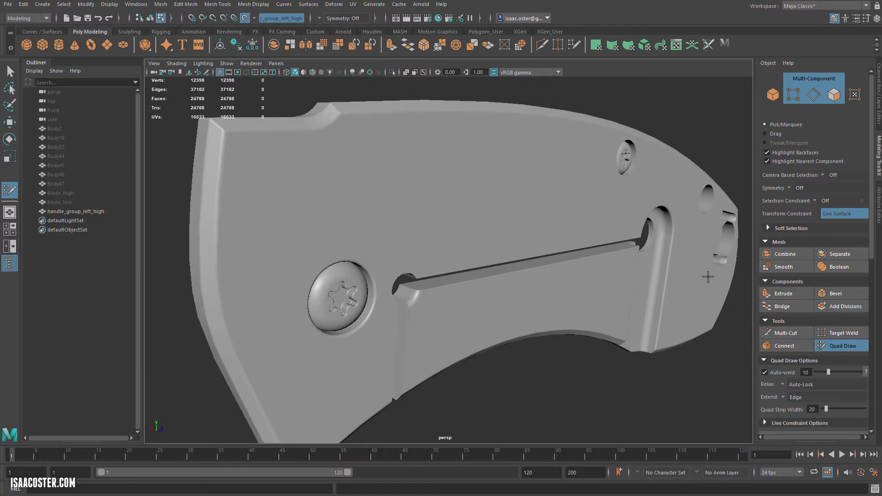
Draw three adjoining quads along the handle's upper front edge, from the front corner past the notch in the top edge
alt+middle_drag(231, 154, 241, 189)
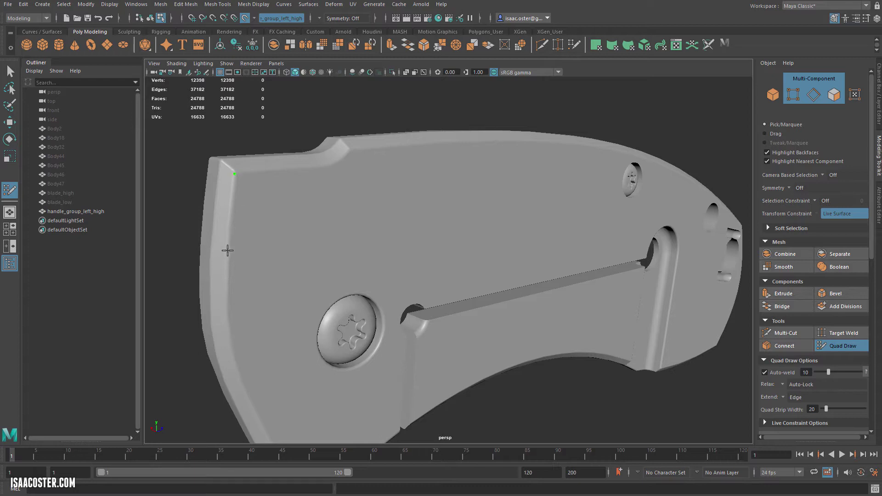
alt+drag(297, 238, 278, 238)
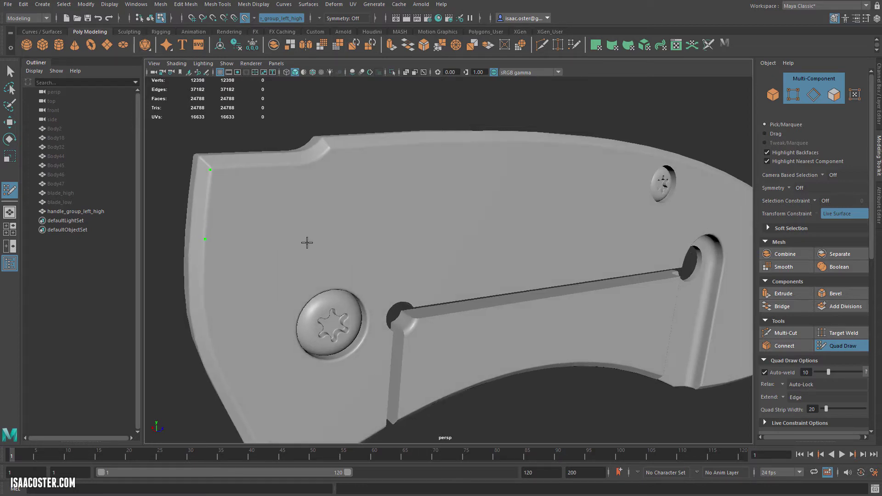
key(Caps_Lock)
shift+click(258, 203)
alt+drag(375, 207, 350, 209)
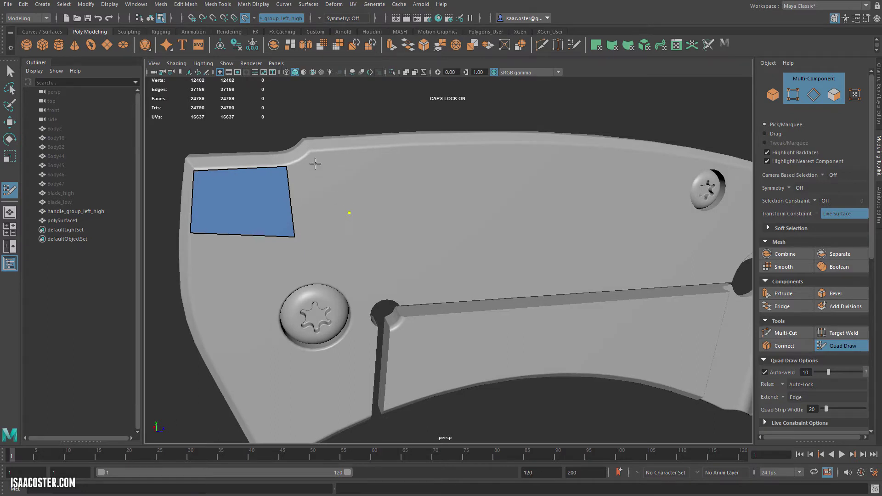
shift+click(315, 186)
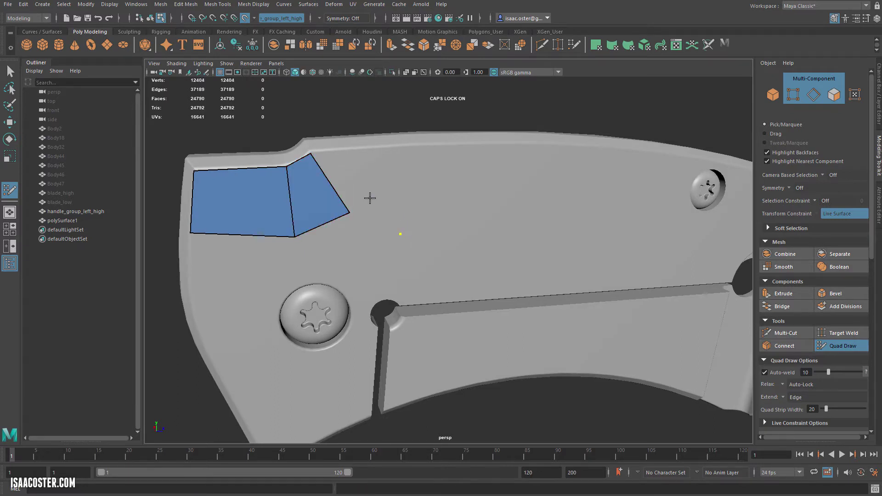
click(394, 145)
shift+click(378, 179)
mouse_move(400, 233)
mouse_down()
mouse_move(400, 209)
mouse_move(387, 244)
mouse_move(350, 247)
mouse_move(462, 262)
mouse_move(364, 236)
mouse_move(305, 238)
mouse_move(352, 238)
mouse_move(396, 197)
mouse_move(488, 230)
mouse_move(415, 156)
mouse_move(390, 144)
mouse_move(351, 188)
mouse_up()
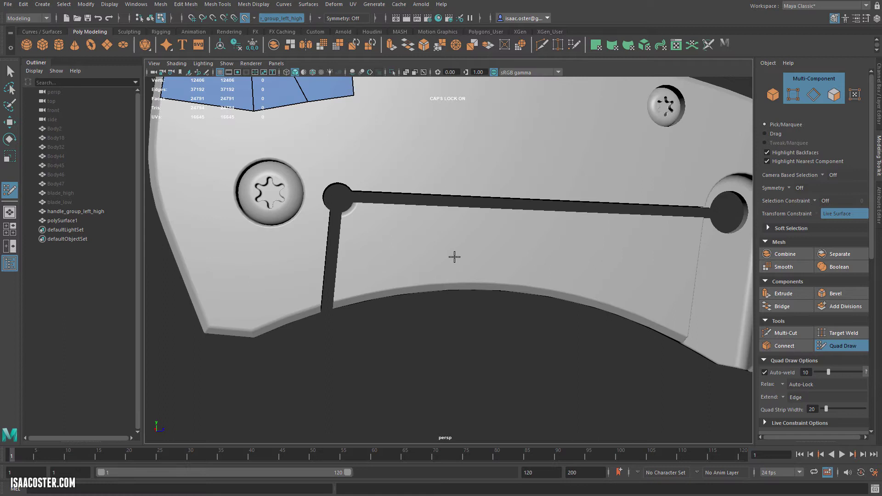
Place Quad Draw points around the rim of the round hole at the slot corner, from the short slot to the long slot
alt+drag(454, 257, 279, 257)
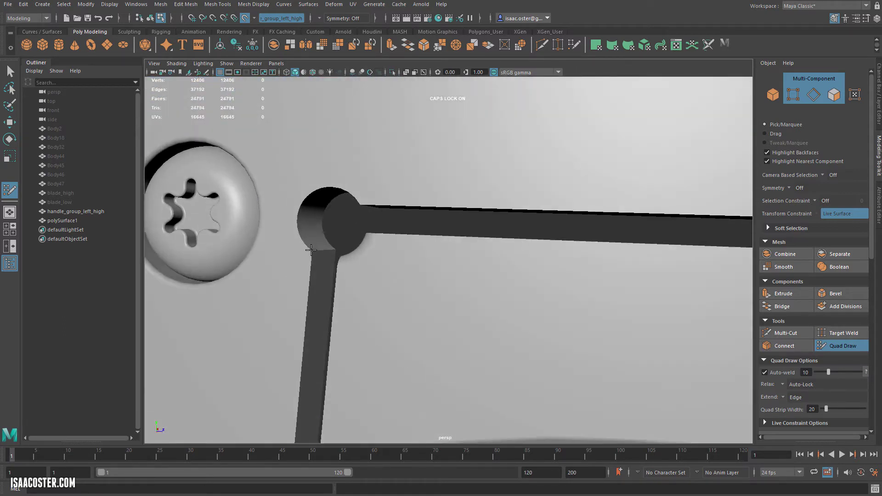
alt+drag(333, 238, 262, 234)
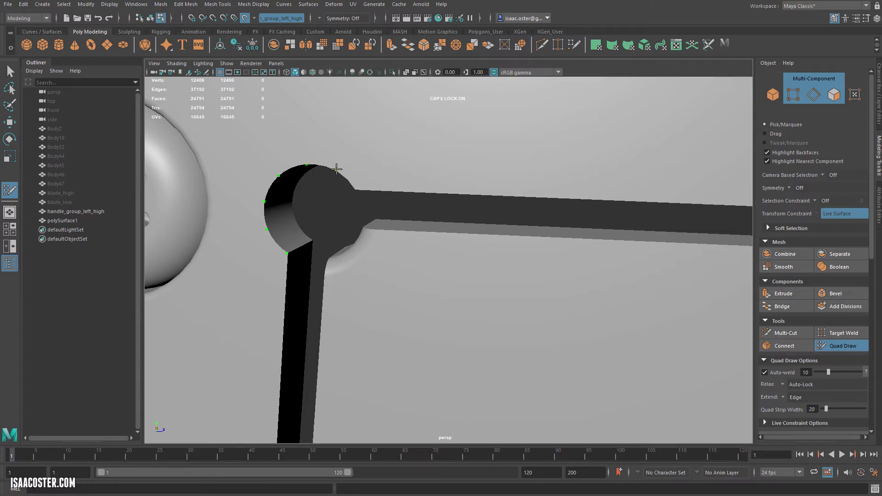
mouse_move(355, 189)
alt+mouse_down()
mouse_move(378, 168)
mouse_move(315, 187)
alt+mouse_up()
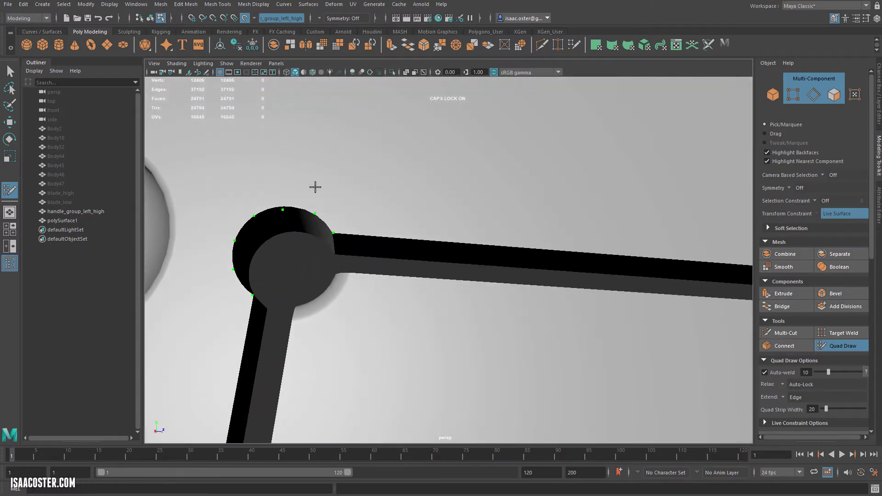
key(w)
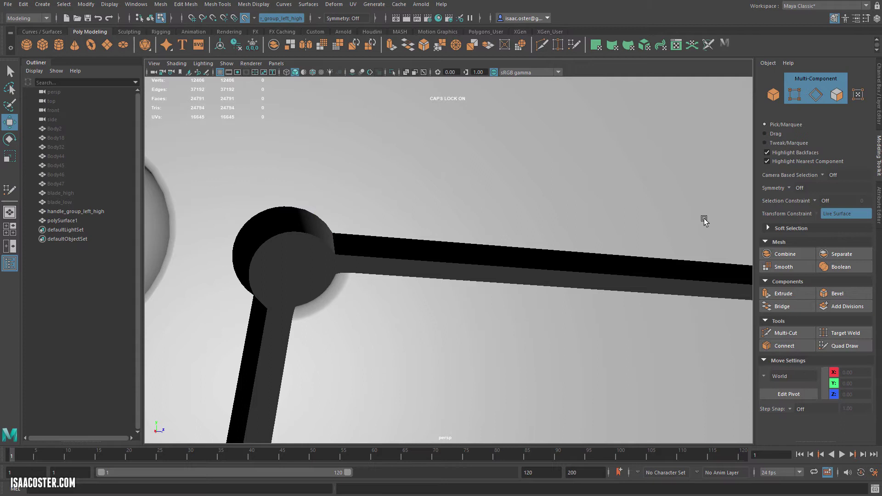
click(843, 345)
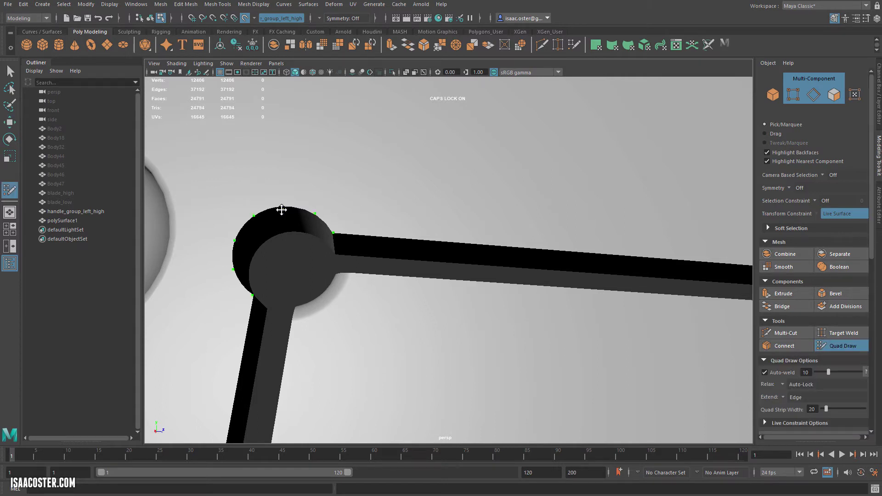
mouse_move(308, 237)
alt+mouse_down()
mouse_move(324, 253)
mouse_move(317, 248)
alt+mouse_up()
Place points on the curved bevel at the inner corner of the slots and fill them with two quads
mouse_move(357, 270)
alt+mouse_down()
mouse_move(302, 297)
mouse_move(300, 310)
mouse_move(338, 296)
mouse_move(322, 310)
mouse_move(269, 234)
alt+mouse_up()
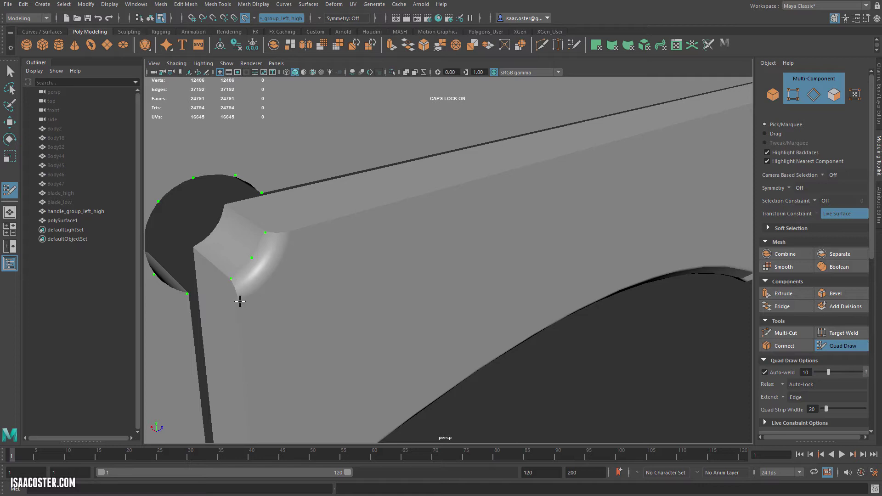
shift+click(273, 251)
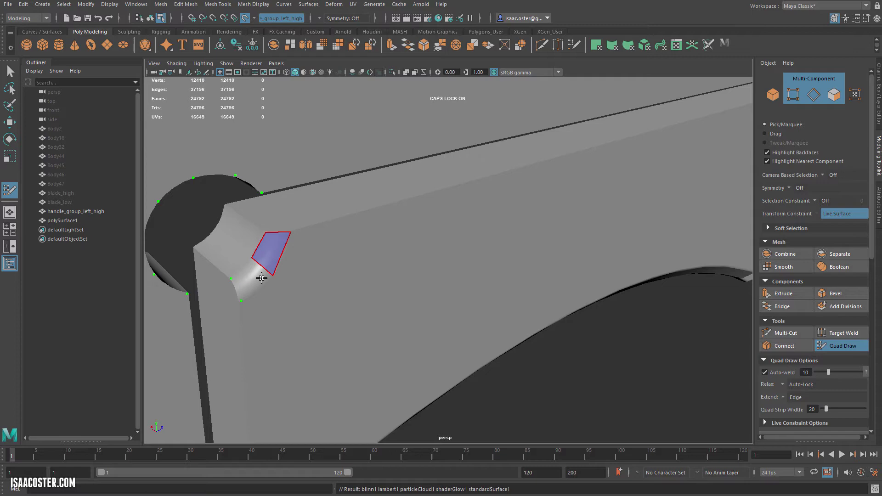
shift+click(251, 278)
mouse_move(301, 295)
alt+mouse_down()
mouse_move(315, 239)
mouse_move(353, 208)
alt+mouse_up()
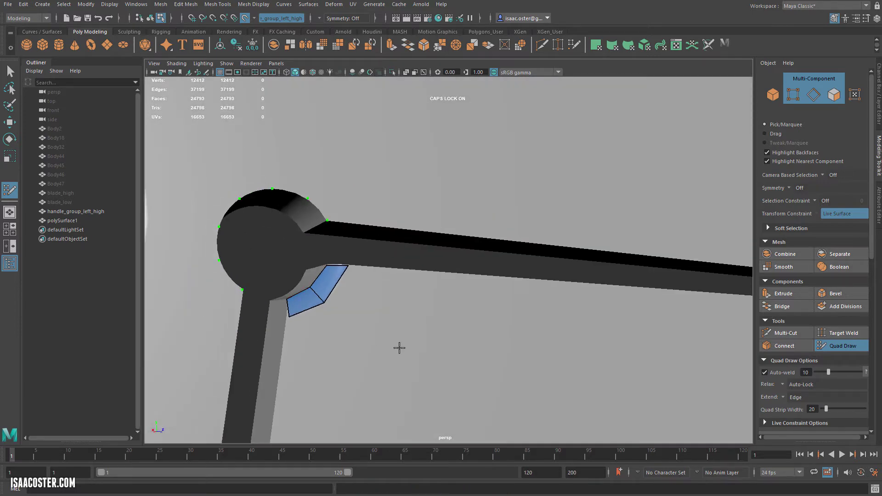
Fill three quads around the front side of the round hole, starting at the edge of the short slot
mouse_move(400, 348)
alt+mouse_down()
mouse_move(372, 361)
mouse_move(392, 373)
mouse_move(394, 264)
mouse_move(358, 235)
mouse_move(347, 266)
mouse_move(351, 221)
alt+mouse_up()
key(w)
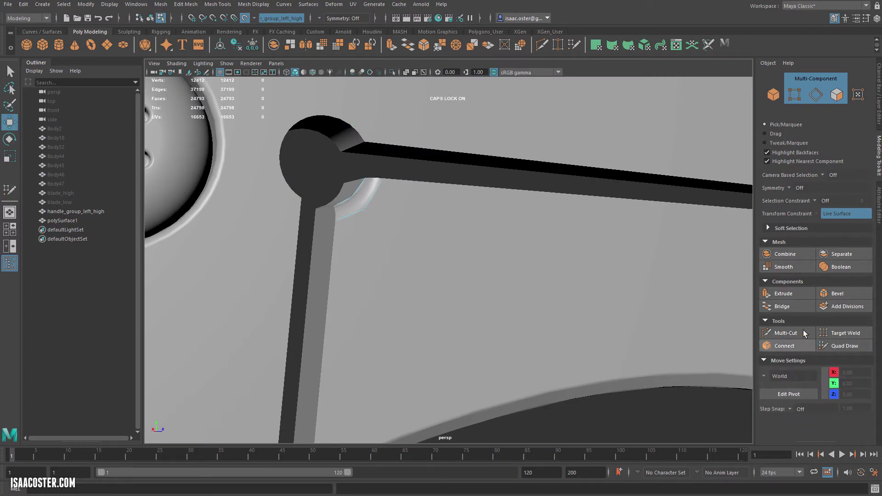
click(843, 345)
mouse_move(414, 299)
alt+mouse_down()
mouse_move(286, 243)
mouse_move(320, 182)
alt+mouse_up()
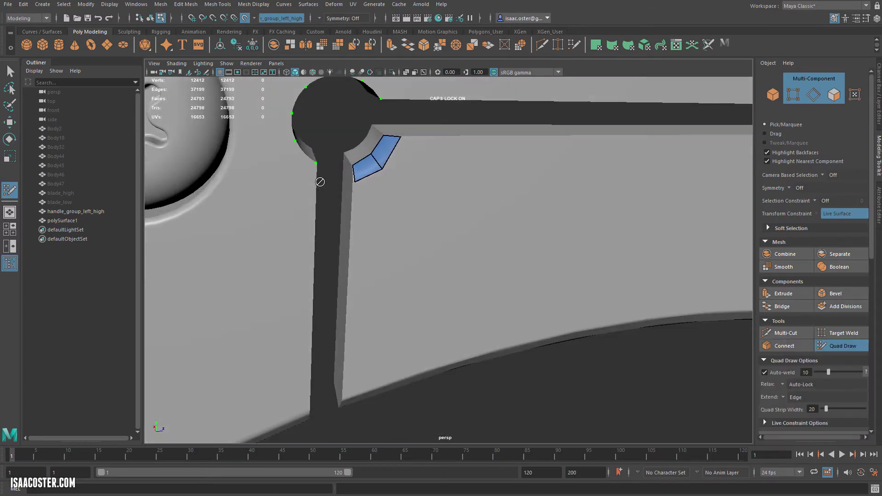
shift+click(290, 161)
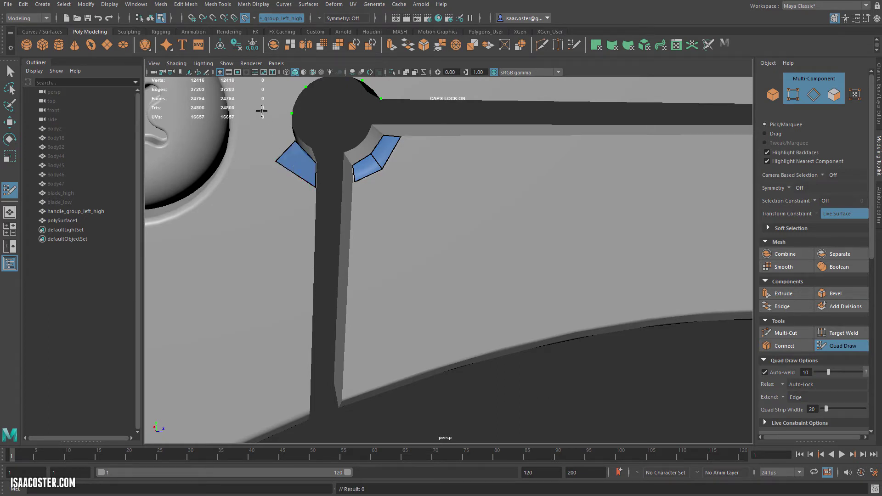
shift+click(278, 128)
alt+drag(278, 128, 276, 153)
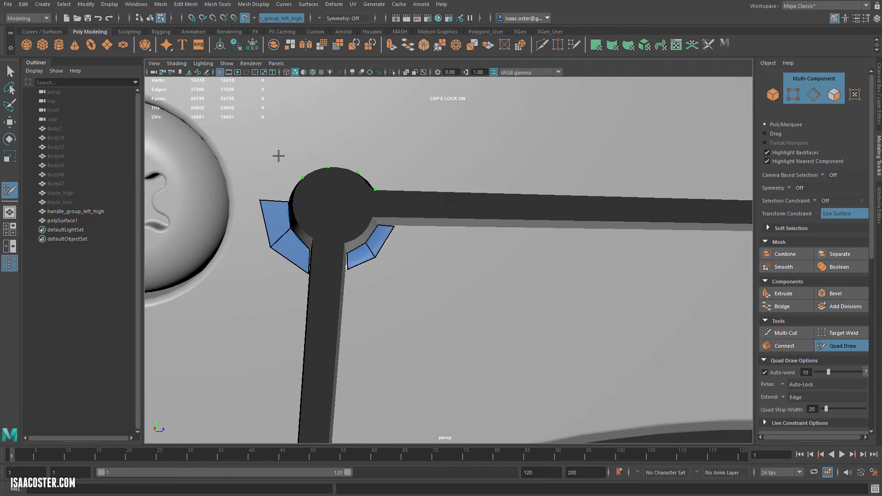
shift+click(281, 184)
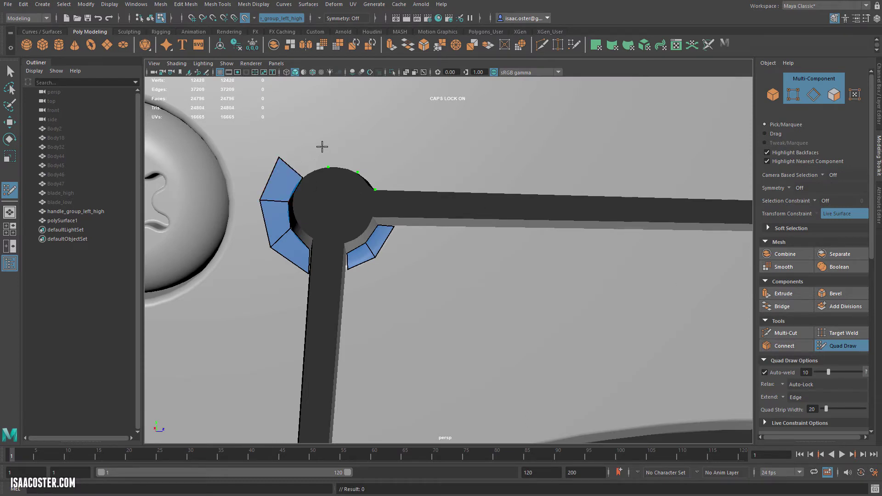
Continue the quad ring over the top of the round hole to the upper edge of the long slot
shift+click(327, 144)
click(365, 153)
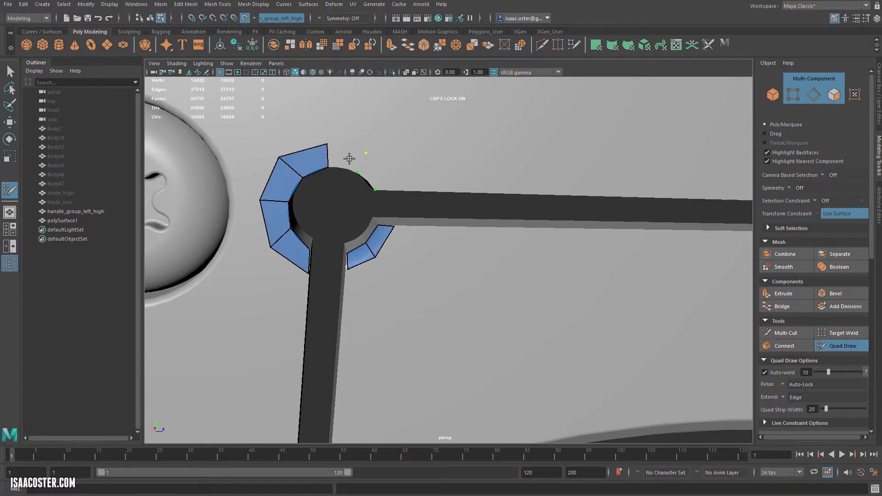
shift+click(349, 159)
click(399, 190)
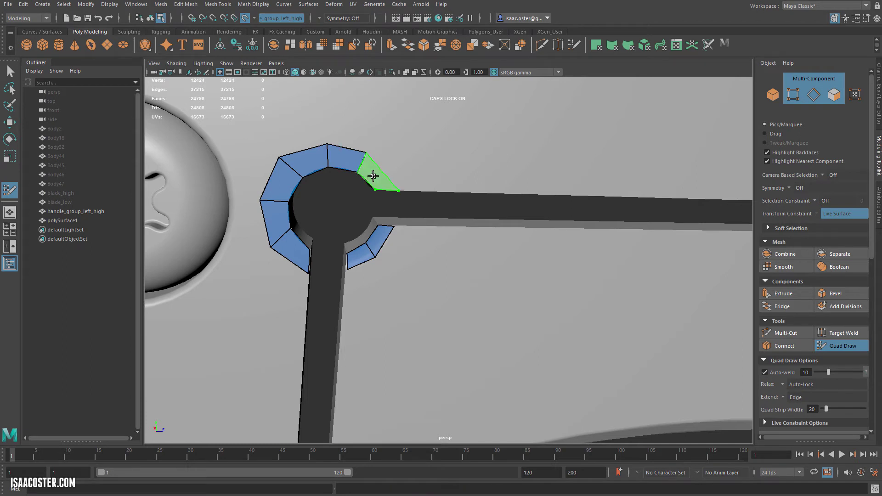
shift+click(373, 173)
Reposition the outer vertices of the hole's quad ring to give it a rounder, more even width
alt+drag(399, 212, 416, 211)
alt+right_drag(435, 189, 335, 196)
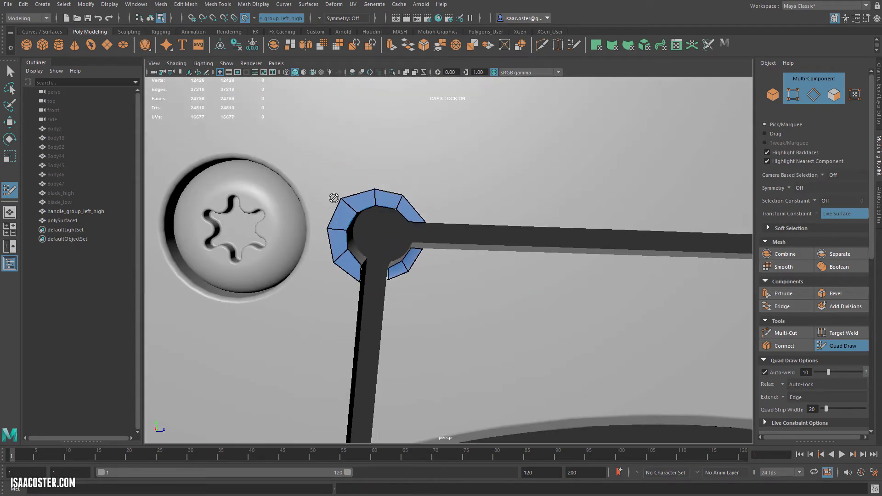
alt+drag(335, 197, 339, 198)
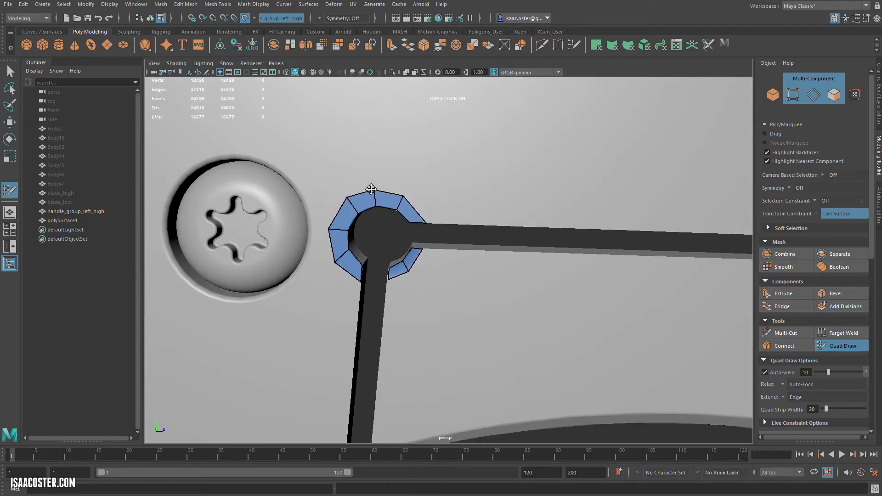
drag(405, 192, 407, 192)
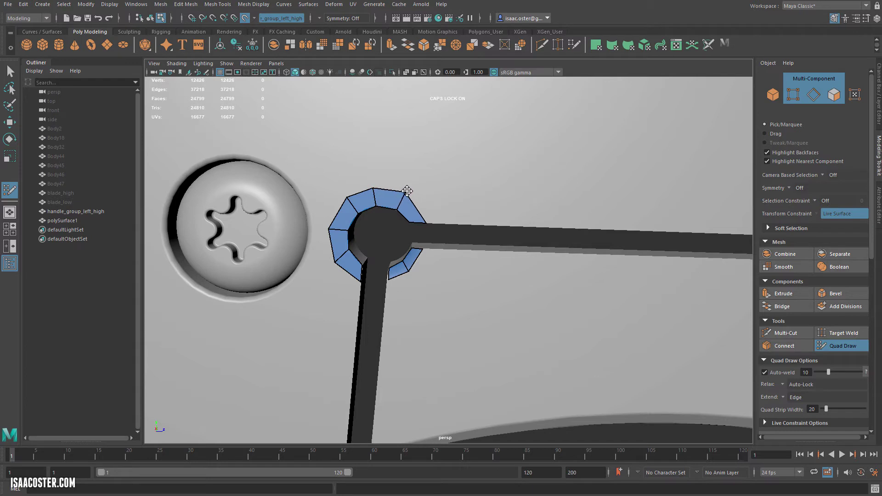
alt+drag(341, 265, 318, 287)
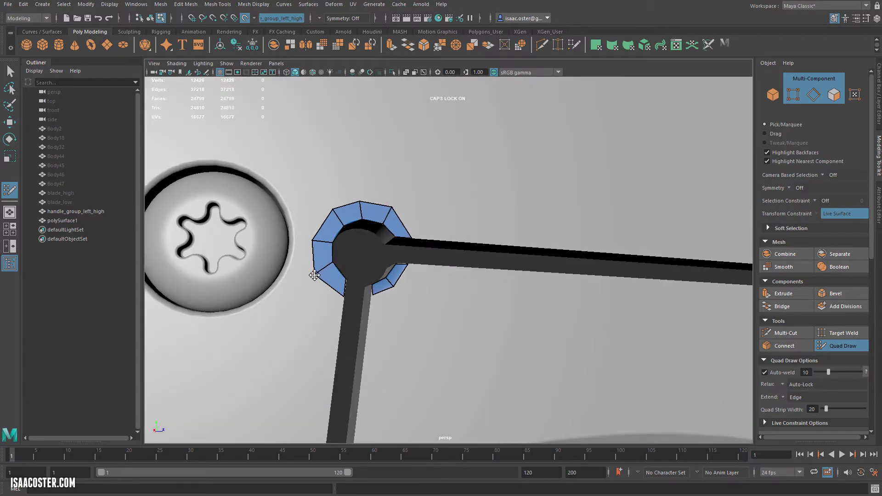
mouse_move(366, 300)
alt+mouse_down()
mouse_move(374, 296)
mouse_move(367, 302)
alt+mouse_up()
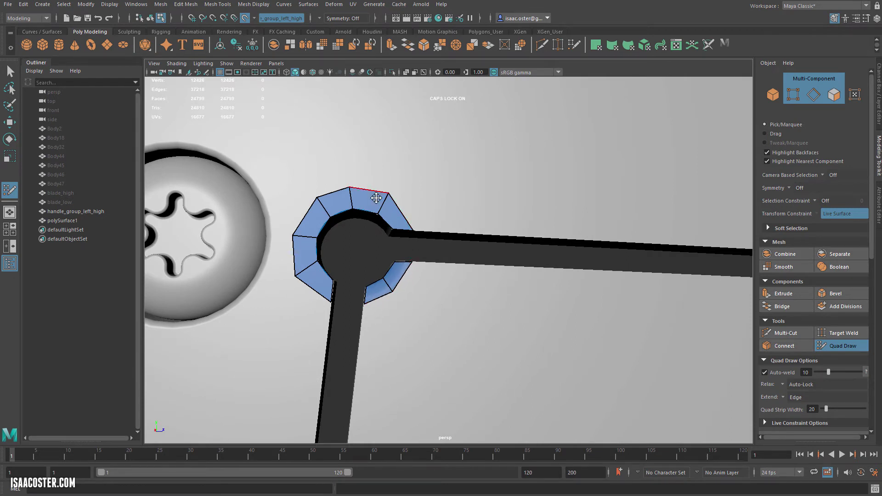
alt+drag(374, 224, 347, 155)
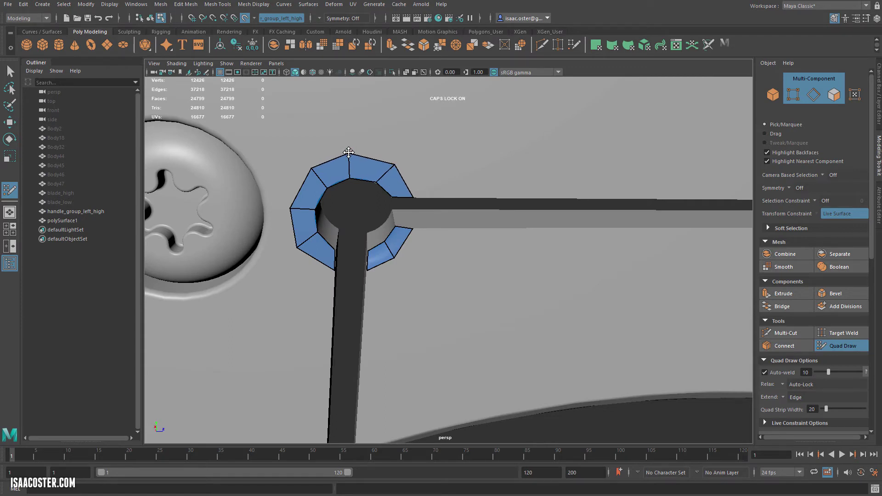
Bridge the upper front faces to the hole's quad ring with two quads
scroll(276, 177, down, 5)
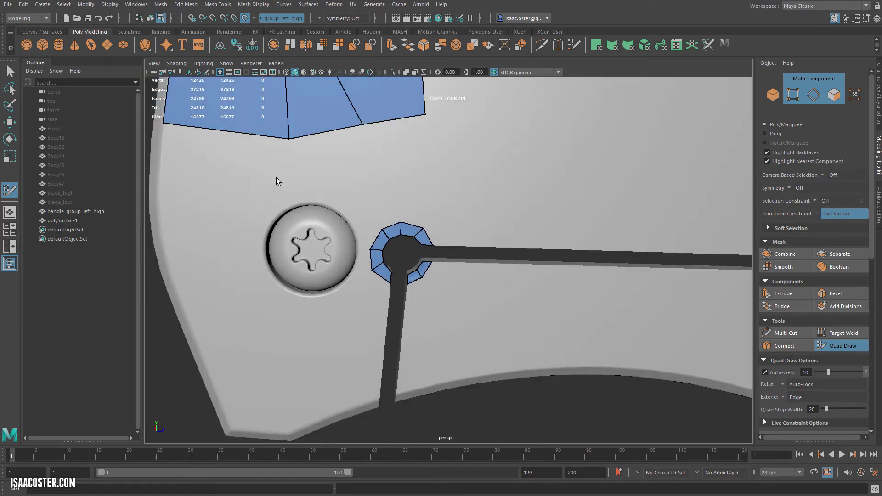
alt+drag(277, 177, 291, 205)
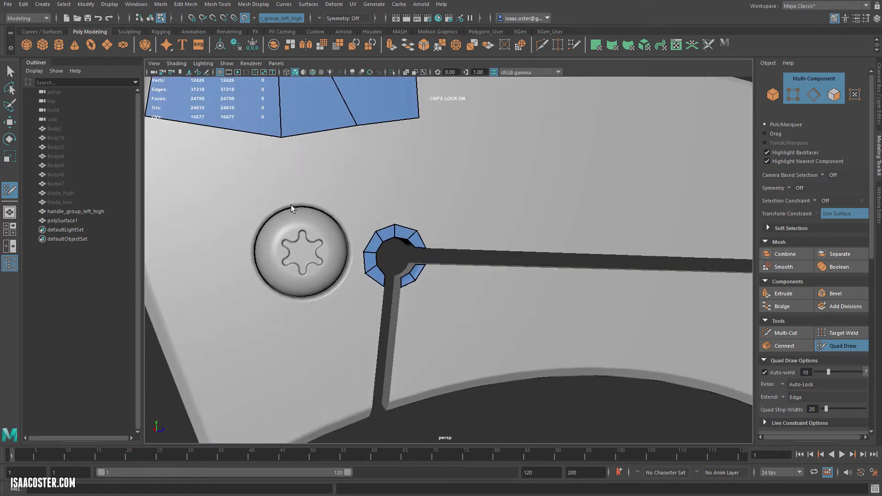
alt+middle_drag(290, 205, 277, 237)
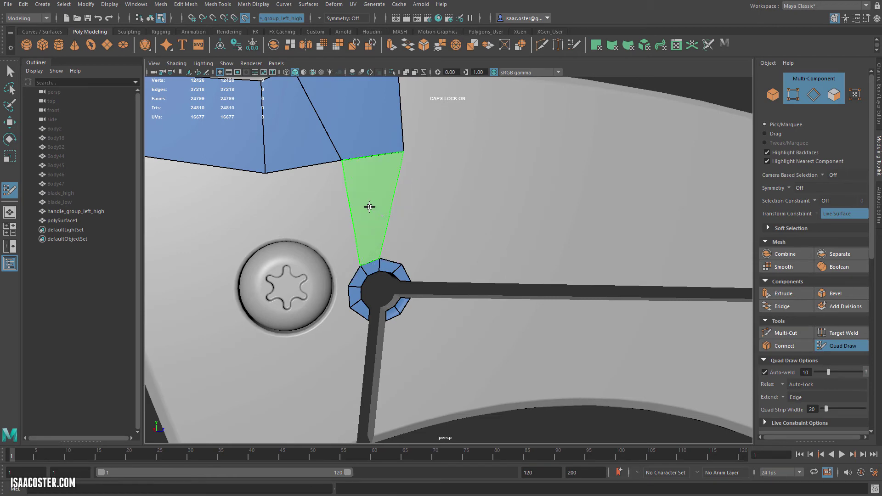
shift+click(372, 209)
mouse_move(380, 238)
alt+mouse_down()
mouse_move(348, 234)
mouse_move(415, 256)
alt+mouse_up()
shift+click(336, 236)
mouse_move(410, 157)
mouse_down()
mouse_move(335, 169)
mouse_move(375, 256)
mouse_move(361, 250)
mouse_move(370, 273)
mouse_up()
alt+drag(453, 236, 426, 258)
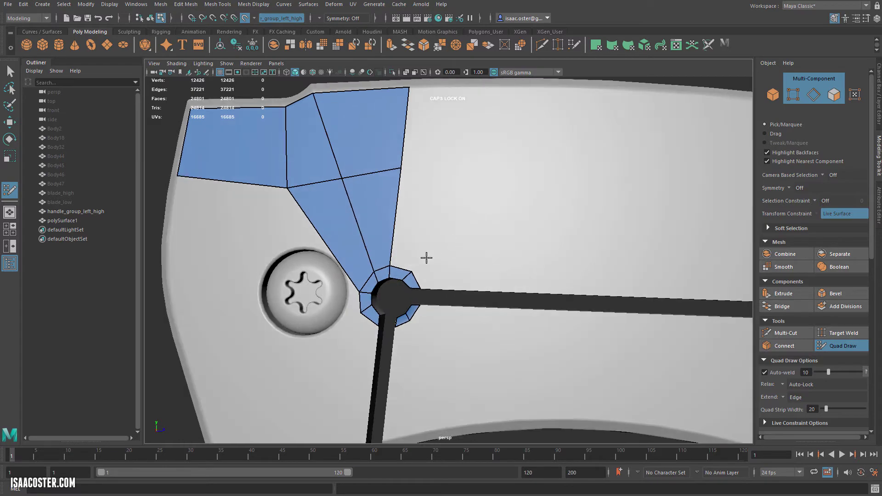
Insert an edge loop across the two quads that connect the upper faces to the hole ring
alt+drag(459, 176, 353, 219)
alt+middle_drag(353, 220, 492, 210)
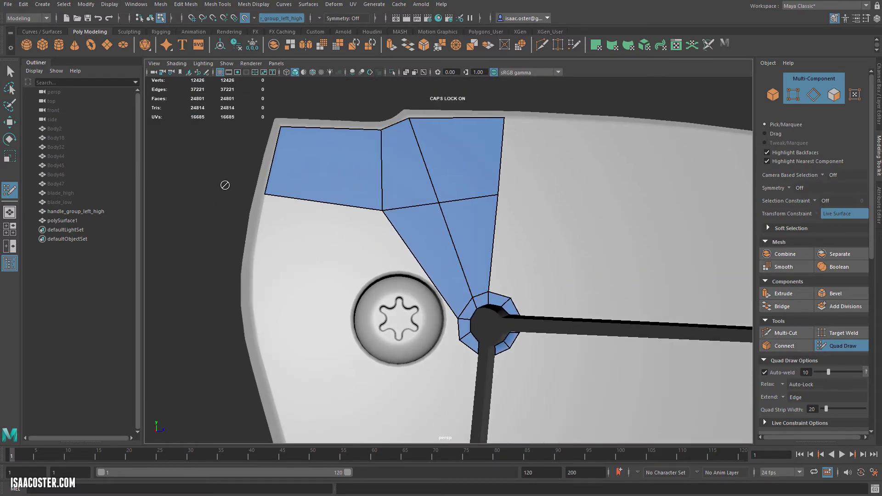
drag(383, 208, 383, 208)
ctrl+click(425, 270)
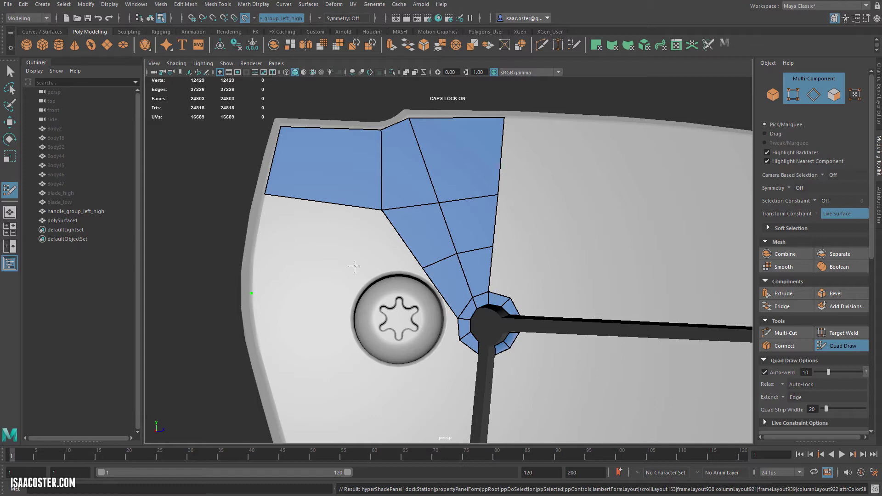
Fill a quad toward the handle's front edge, shift the neighbouring vertices forward, and add a quad over the large screw
shift+click(311, 258)
mouse_move(421, 269)
mouse_down()
mouse_move(407, 257)
mouse_move(437, 292)
mouse_move(413, 317)
mouse_move(427, 303)
mouse_move(382, 285)
mouse_move(332, 288)
mouse_move(417, 270)
mouse_move(300, 302)
mouse_move(404, 292)
mouse_move(402, 275)
mouse_move(383, 286)
mouse_move(361, 283)
mouse_up()
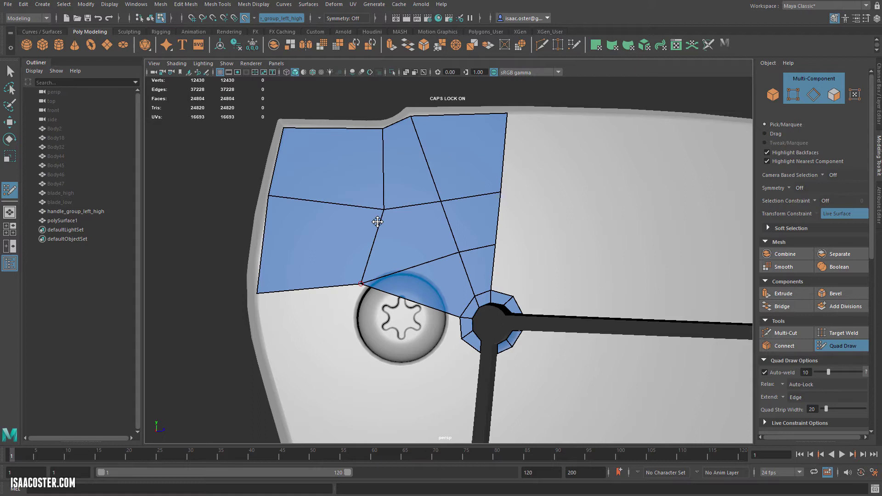
drag(383, 210, 365, 209)
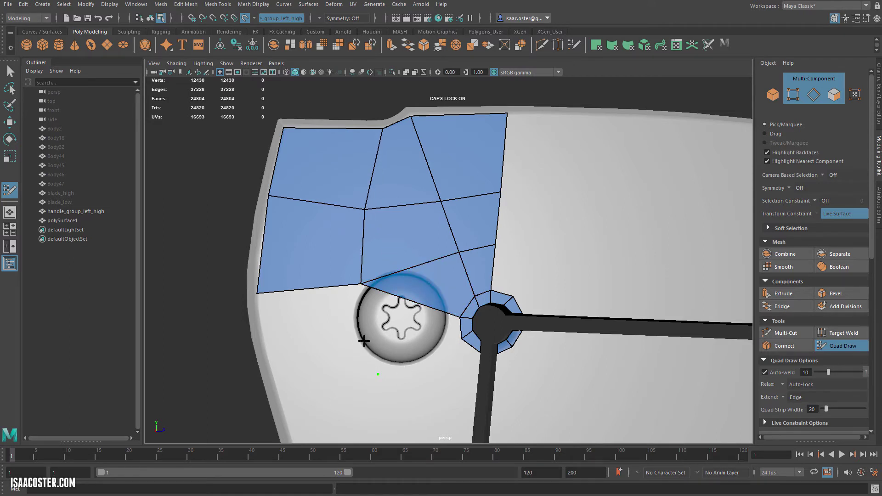
shift+click(385, 382)
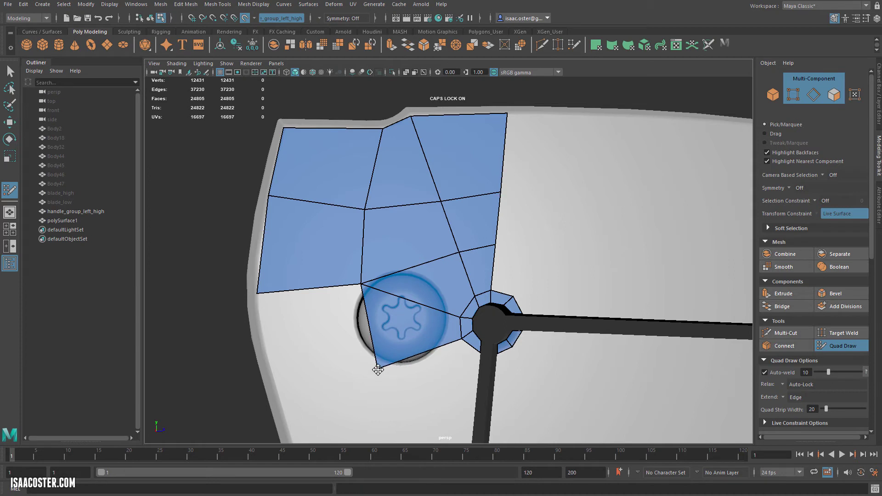
Add two quads down the handle's front side, one beside the large screw and one reaching the lower front corner
alt+middle_drag(377, 374, 324, 312)
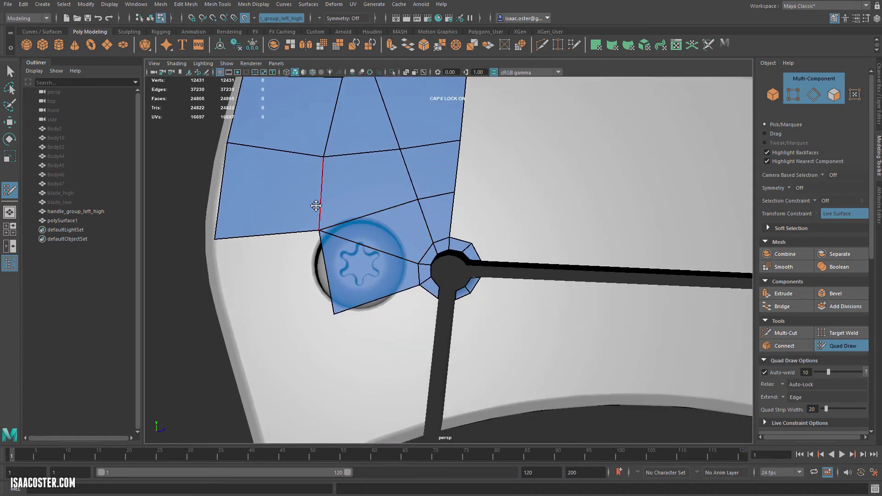
click(237, 343)
shift+click(262, 291)
alt+middle_drag(317, 356, 319, 316)
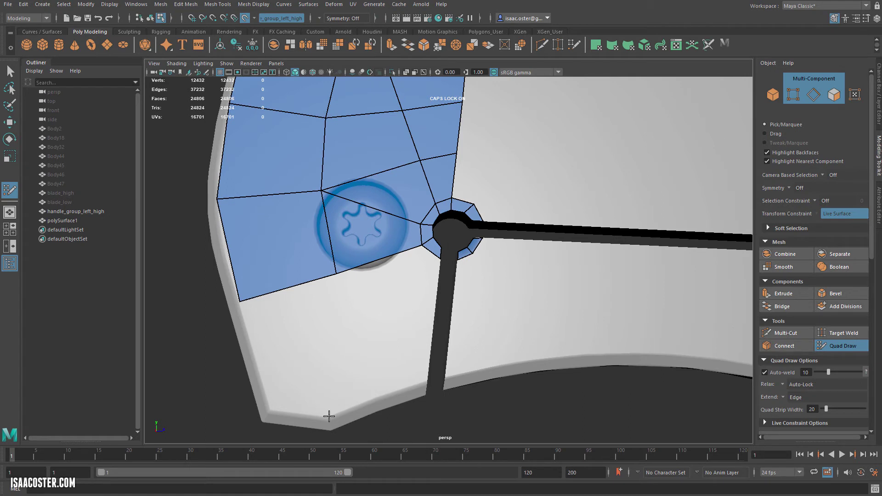
click(269, 410)
shift+click(285, 350)
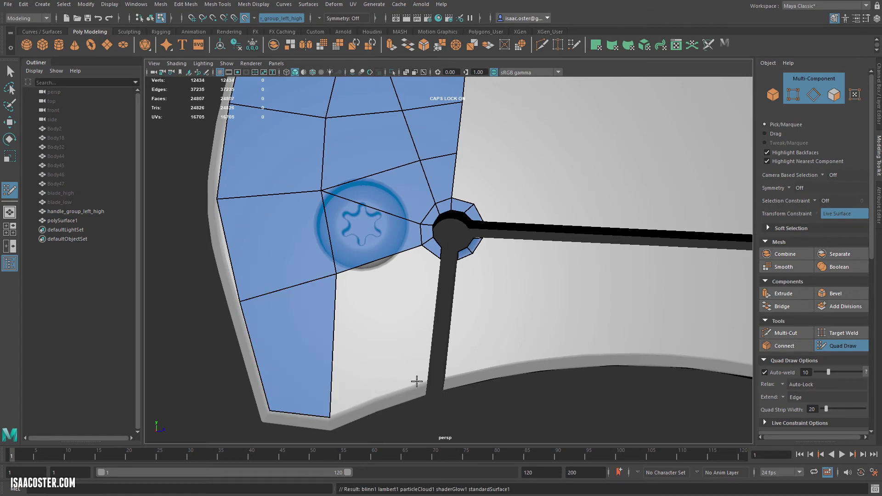
Fill a quad between the lower front faces and the vertical slot, and close the gap between it and the hole's ring
click(426, 380)
alt+drag(405, 332, 388, 335)
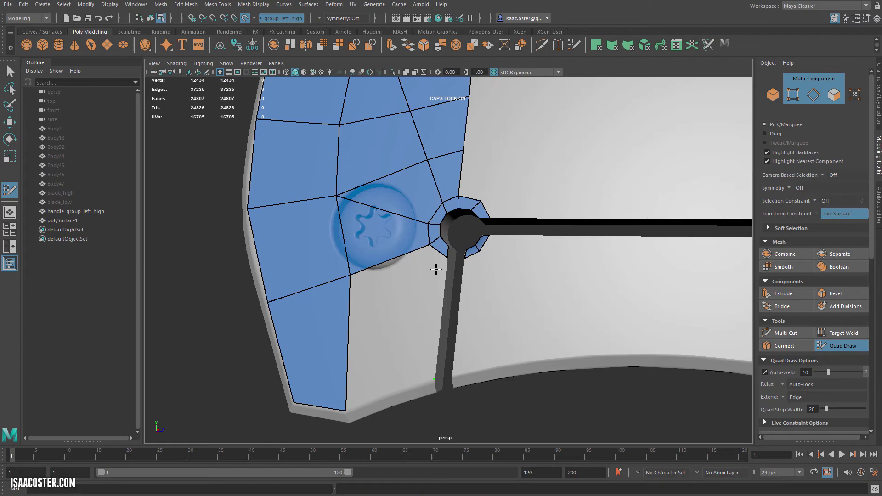
mouse_move(397, 261)
alt+mouse_down()
mouse_move(412, 268)
mouse_move(400, 280)
mouse_move(426, 271)
alt+mouse_up()
mouse_move(387, 301)
alt+mouse_down()
mouse_move(373, 305)
mouse_move(384, 316)
alt+mouse_up()
key(shift)
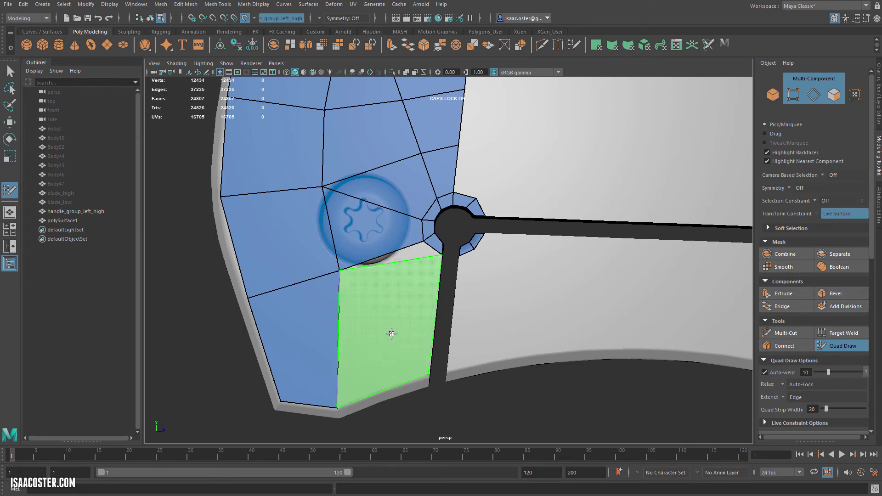
shift+click(392, 334)
shift+click(407, 254)
Add two quads on the far side of the vertical slot, joining the hole's ring to the lower edge and the horizontal slot
alt+drag(405, 303, 394, 332)
alt+middle_drag(394, 333, 333, 340)
alt+drag(332, 341, 345, 344)
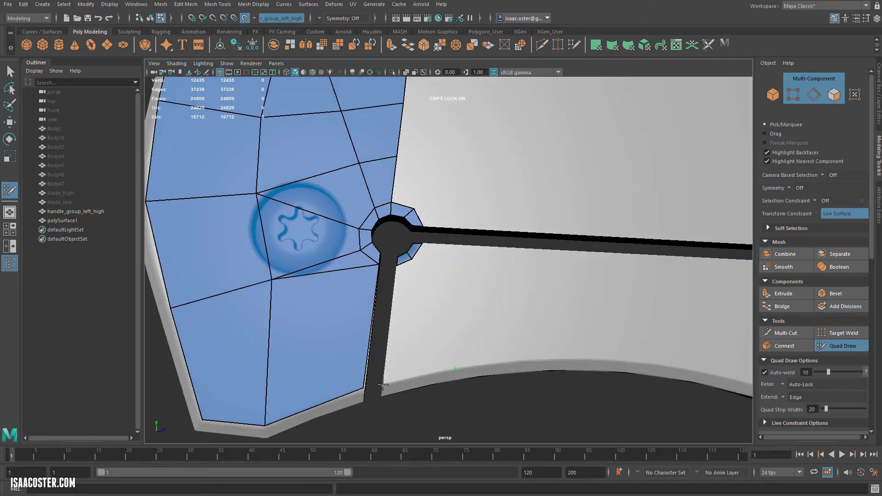
key(shift)
shift+click(413, 329)
alt+drag(468, 339, 476, 347)
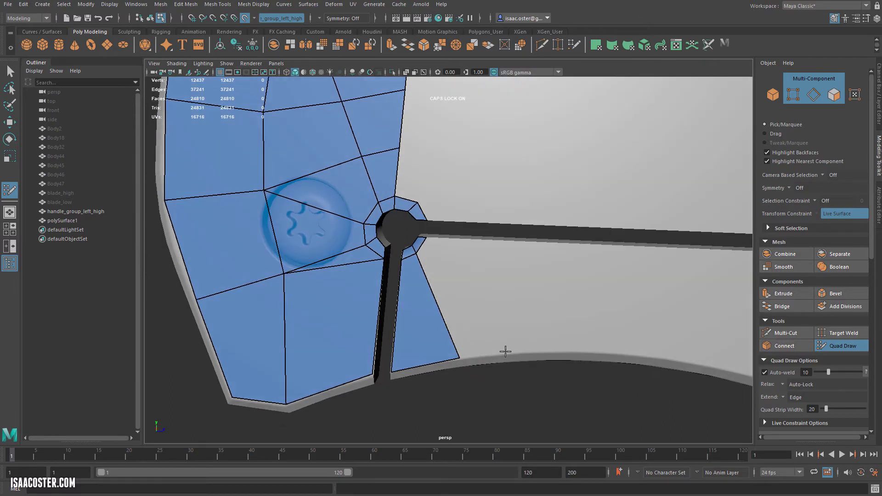
shift+click(443, 266)
Align the new quads' outer vertices with the horizontal slot's edge and the handle's lower edge
alt+middle_drag(486, 289, 368, 293)
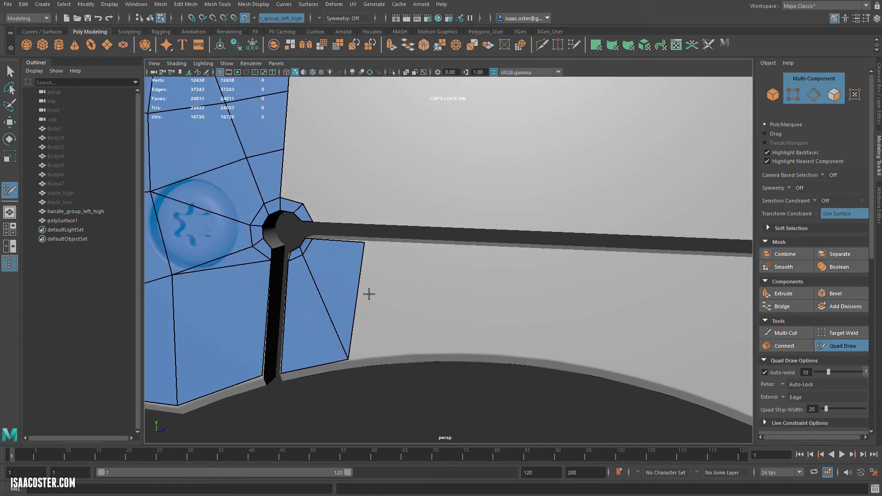
alt+drag(523, 275, 388, 291)
drag(348, 252, 344, 253)
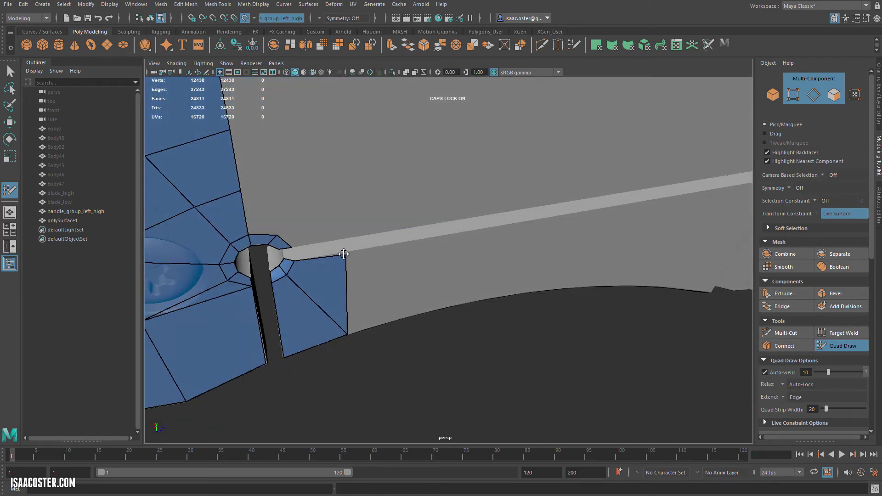
alt+drag(435, 299, 384, 250)
alt+middle_drag(383, 250, 321, 246)
alt+drag(320, 246, 410, 266)
drag(316, 339, 319, 339)
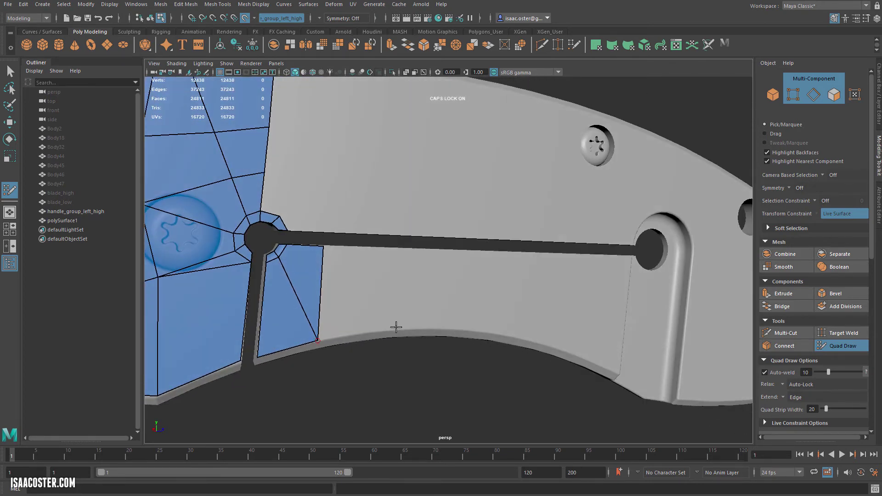
Extend the strip beneath the horizontal slot with two more quads and adjust their vertices along the handle's lower edge
alt+drag(395, 251, 483, 269)
click(397, 248)
shift+click(347, 288)
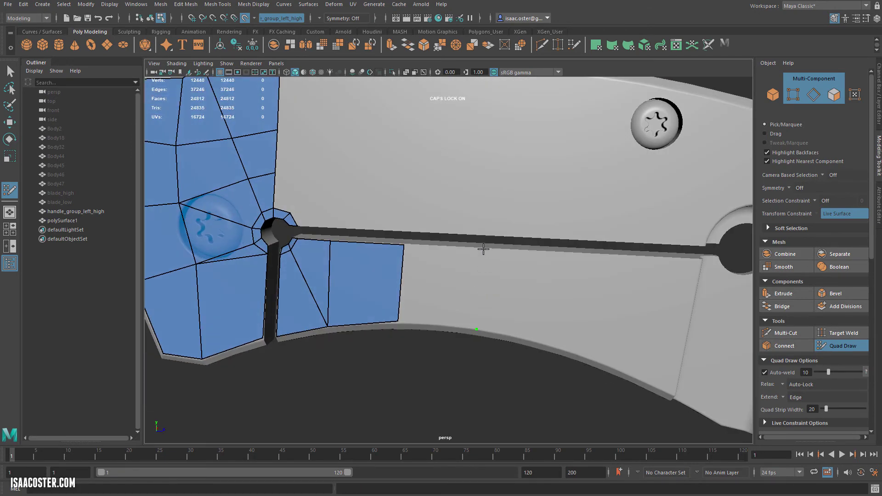
shift+click(455, 270)
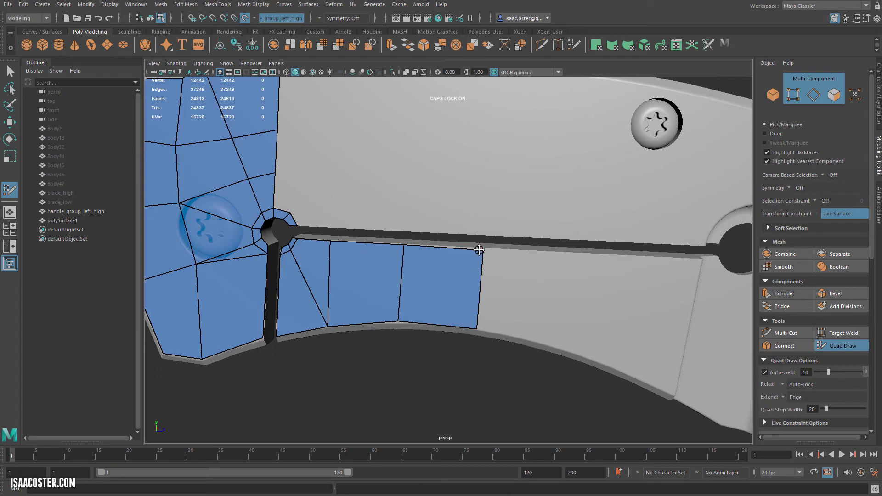
drag(478, 327, 398, 328)
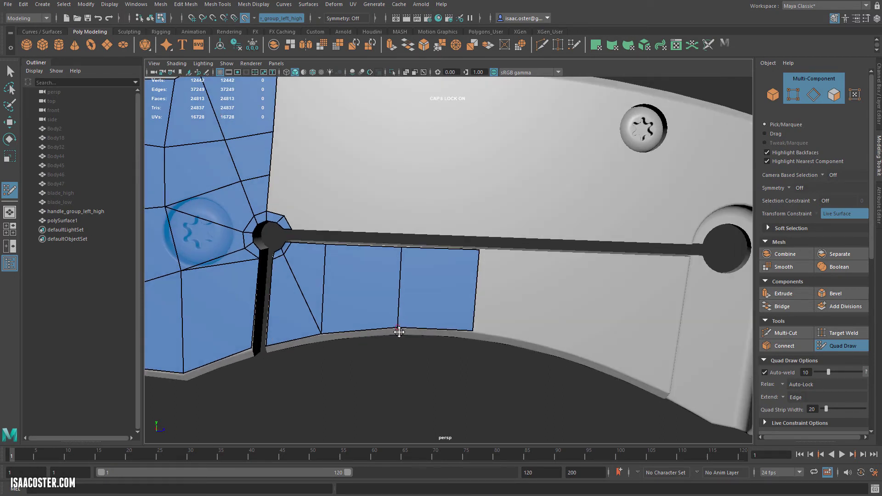
Place two more dots beneath the horizontal slot and fill another quad at the end of the strip
alt+middle_drag(442, 364, 354, 362)
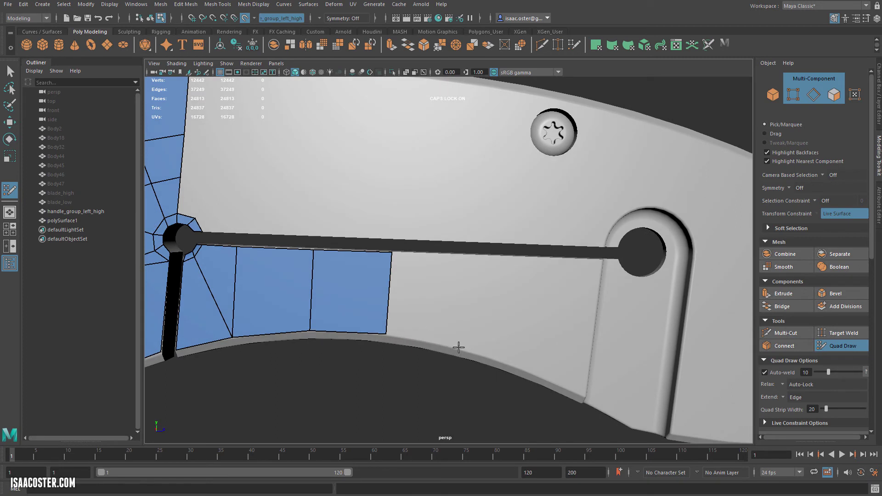
alt+drag(466, 300, 470, 249)
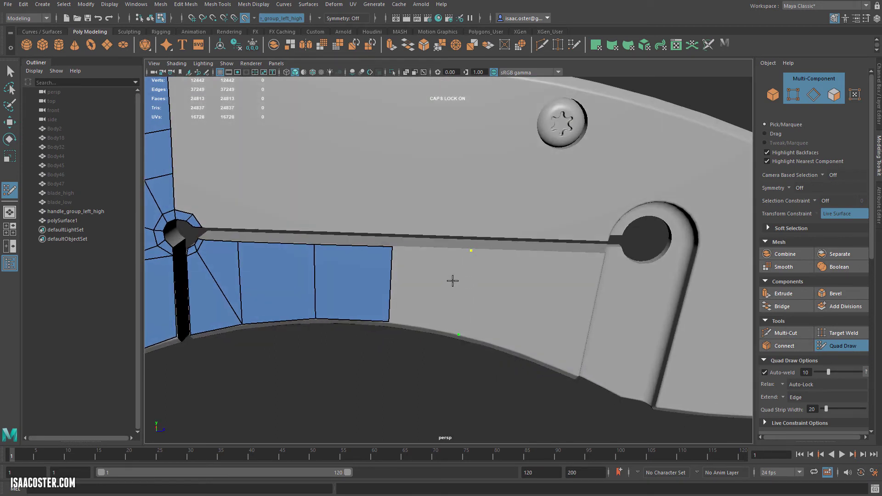
shift+click(464, 290)
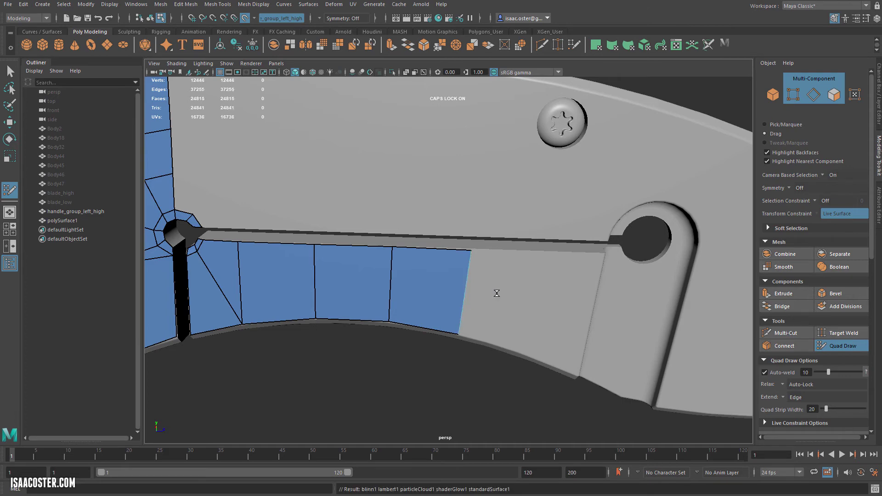
Extend the strip's end edge to the grooved channel and fit its corners to the slot and the handle's lower edge
drag(496, 296, 579, 319)
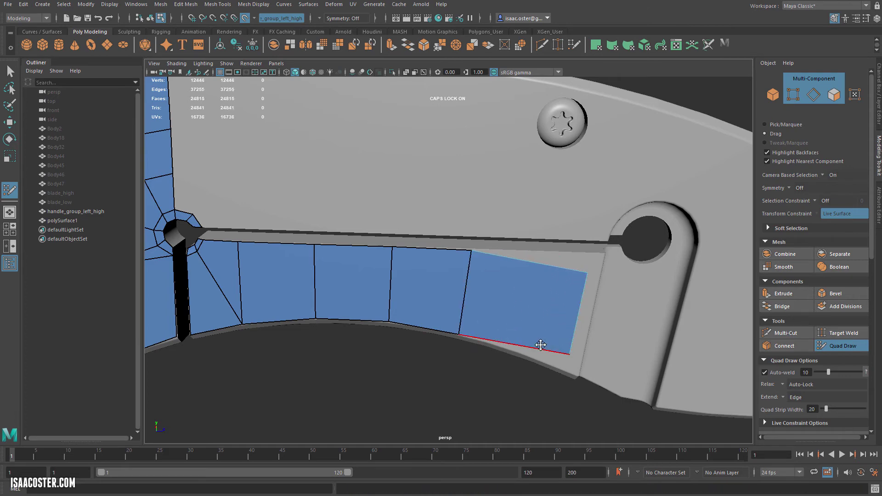
alt+drag(541, 344, 427, 315)
drag(519, 274, 536, 251)
drag(511, 374, 520, 407)
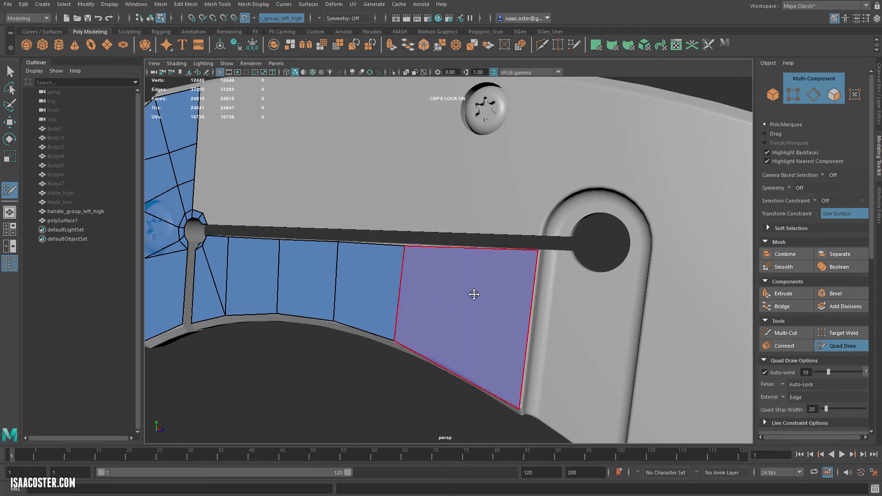
Insert an edge loop across the wide last quad of the strip and bring up the Quad Draw shortcut list
alt+drag(457, 319, 404, 299)
ctrl+click(408, 355)
scroll(841, 390, down, 8)
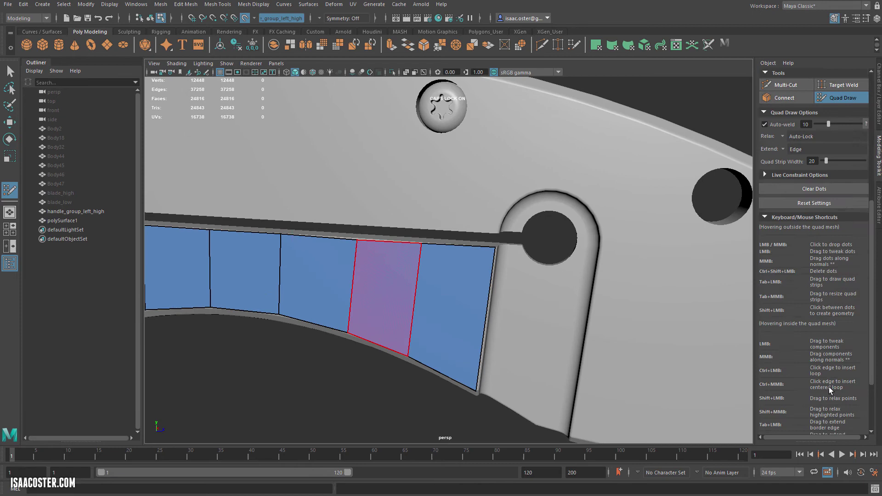
Fine-tune the strip's vertices to follow the horizontal slot and the curve of the handle's lower edge
alt+drag(458, 305, 427, 366)
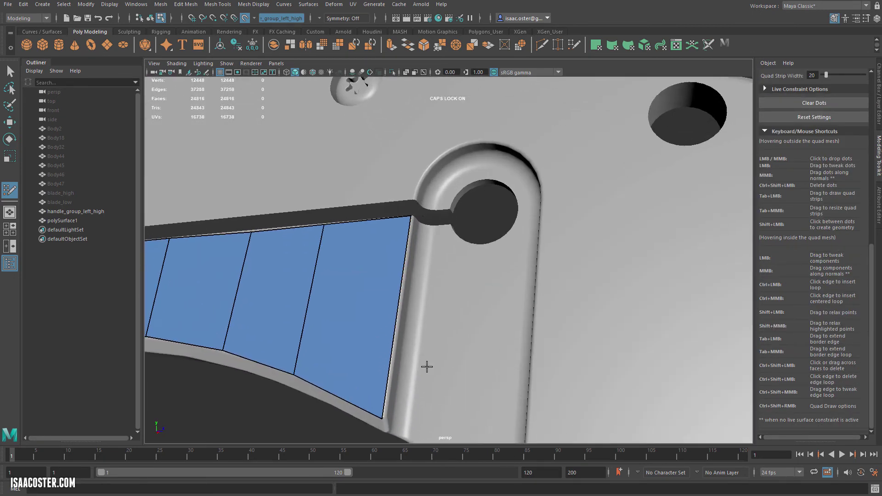
alt+drag(382, 415, 349, 243)
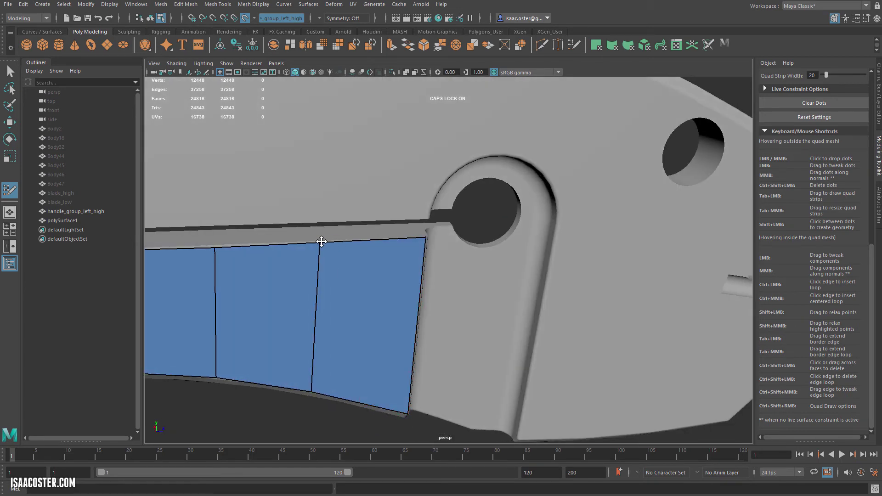
drag(213, 248, 213, 247)
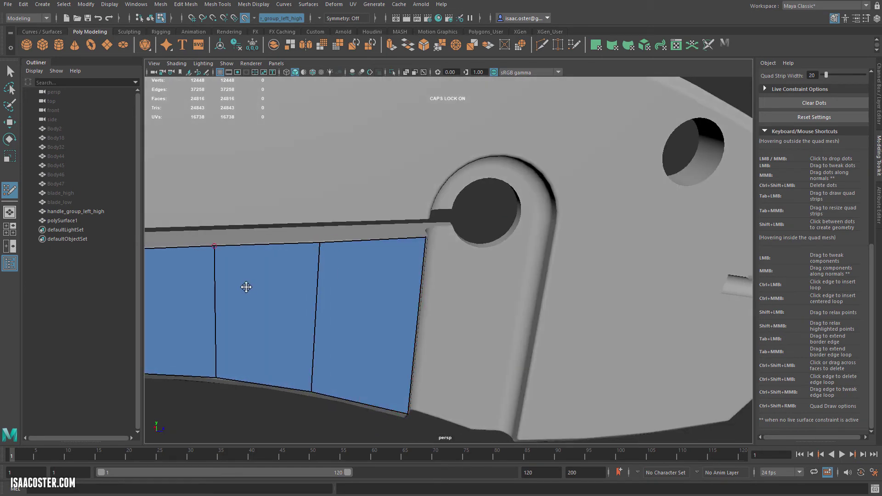
alt+middle_drag(246, 286, 394, 205)
alt+drag(394, 205, 397, 229)
alt+middle_drag(397, 229, 481, 233)
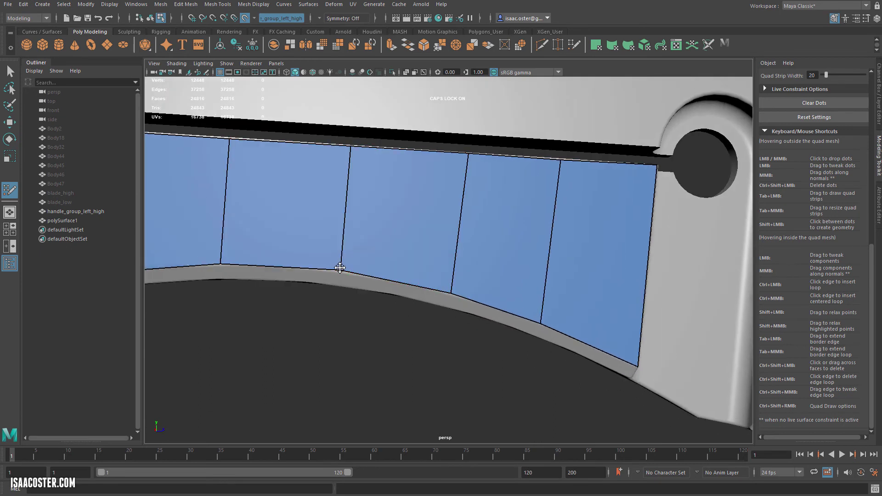
drag(340, 267, 335, 266)
alt+right_drag(335, 266, 309, 270)
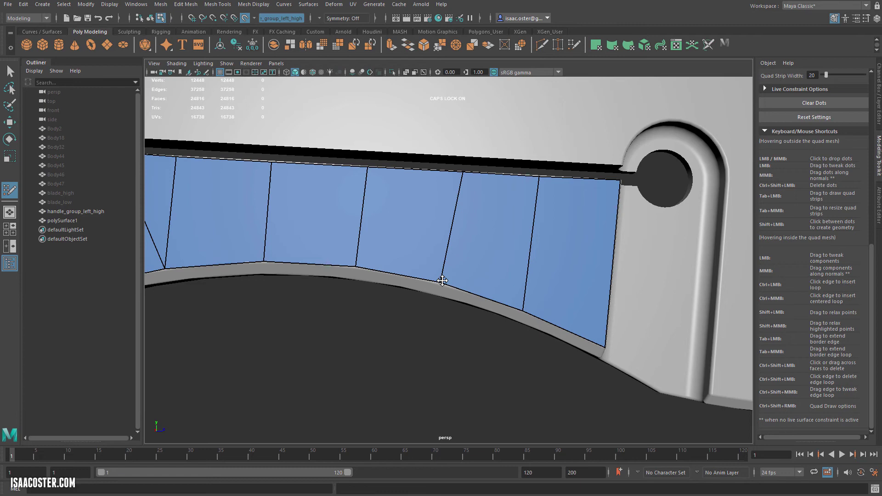
Add a narrow quad from the strip's end edge down the side wall of the grooved channel
mouse_move(441, 228)
alt+mouse_down()
mouse_move(457, 203)
mouse_move(453, 182)
alt+mouse_up()
alt+drag(508, 208, 461, 278)
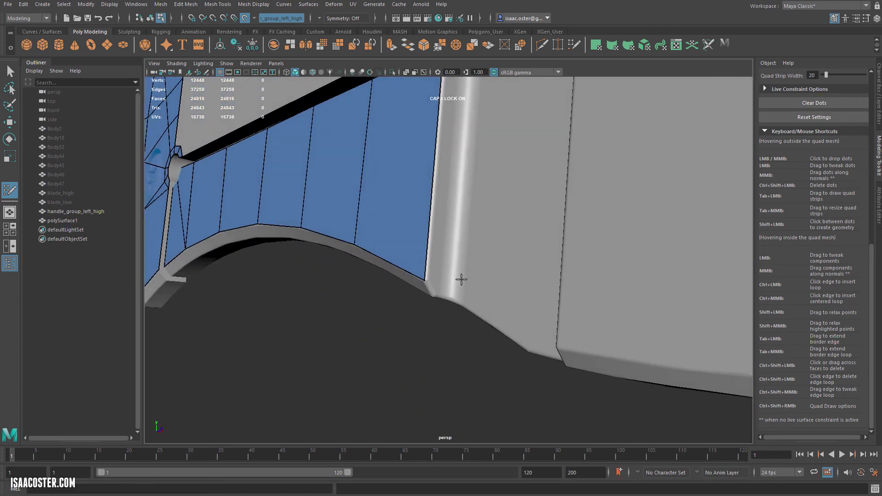
mouse_move(437, 250)
mouse_down()
mouse_move(451, 264)
mouse_move(469, 249)
mouse_move(376, 229)
mouse_up()
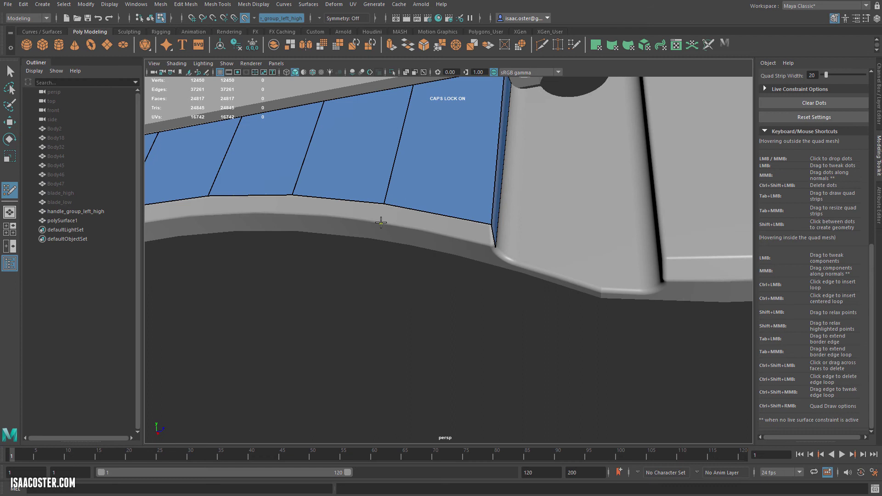
Add six narrow quads over the handle's lower bevel, from the grooved channel back to the vertical slot
drag(434, 222, 438, 236)
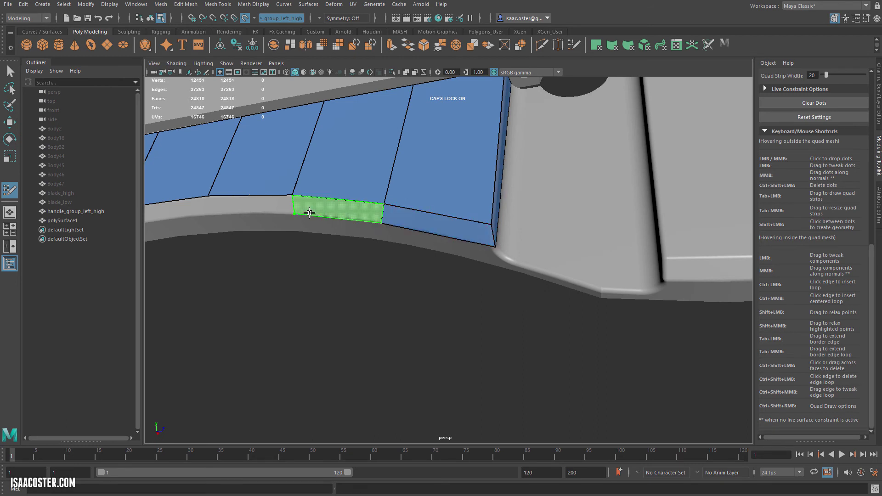
drag(294, 212, 401, 249)
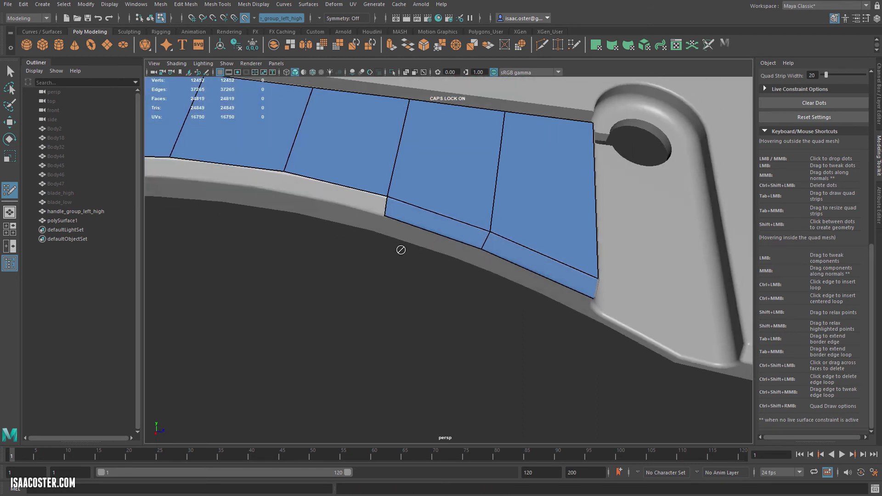
click(279, 190)
shift+click(313, 191)
alt+middle_drag(306, 211, 549, 267)
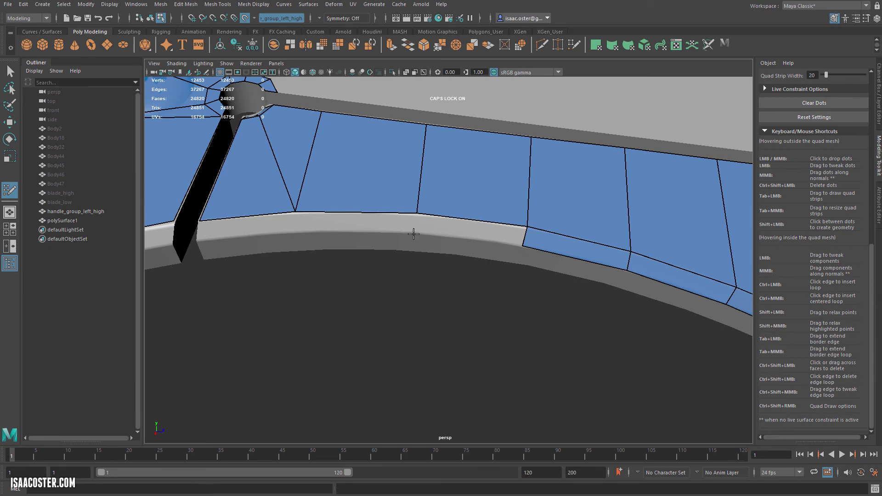
shift+click(437, 231)
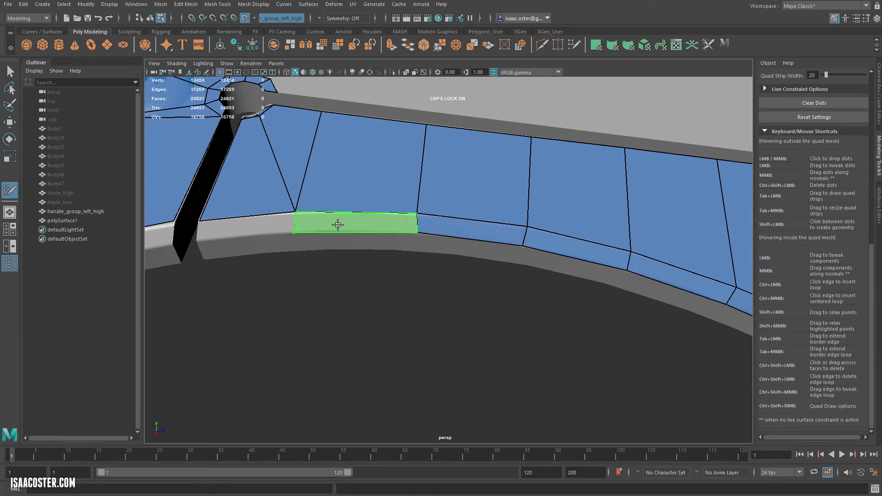
shift+click(292, 231)
alt+drag(292, 231, 342, 249)
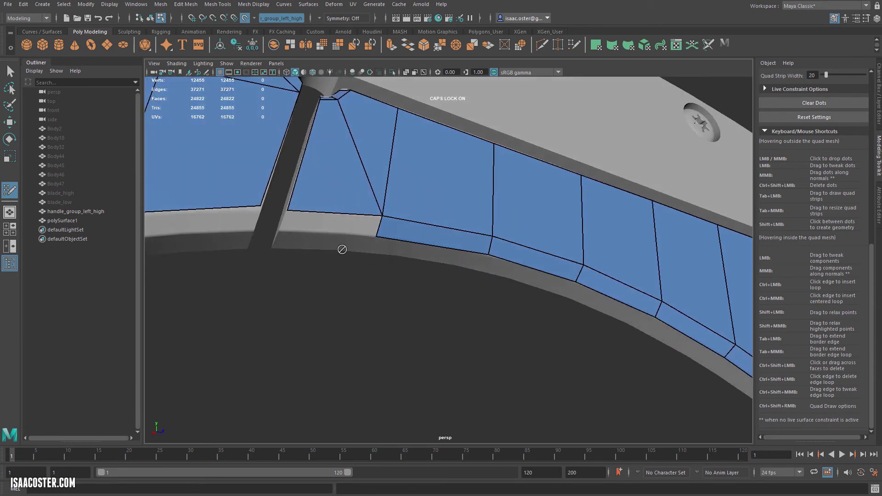
shift+click(285, 230)
Add three bevel quads beyond the vertical slot, around the lower front corner and onto the handle's front edge
alt+drag(285, 229, 366, 261)
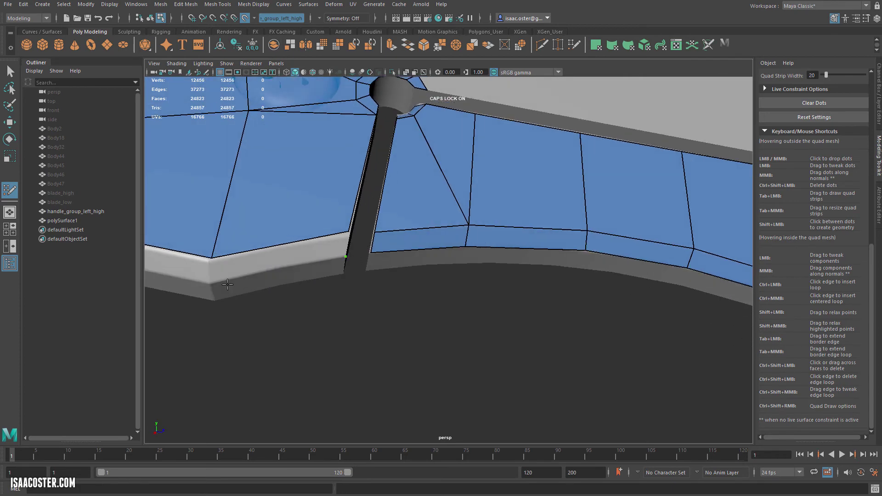
shift+click(253, 268)
alt+drag(253, 268, 437, 336)
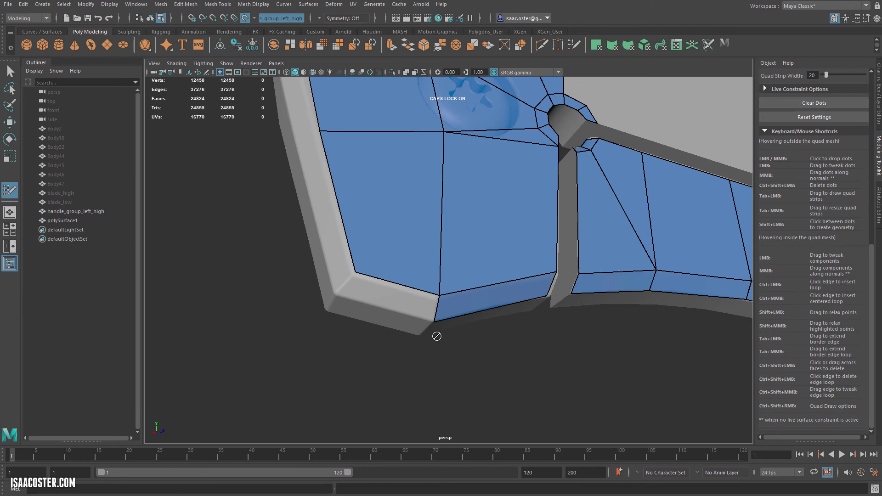
shift+click(364, 291)
alt+drag(365, 291, 340, 314)
shift+click(325, 256)
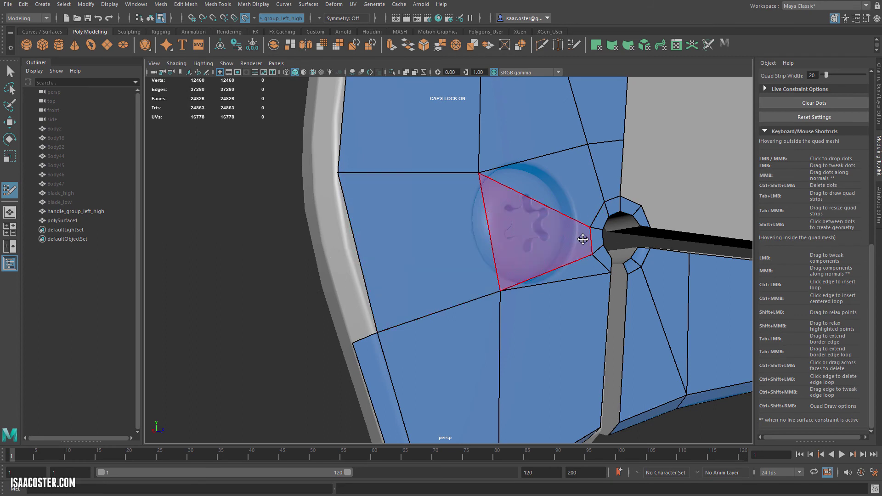
alt+drag(301, 262, 292, 269)
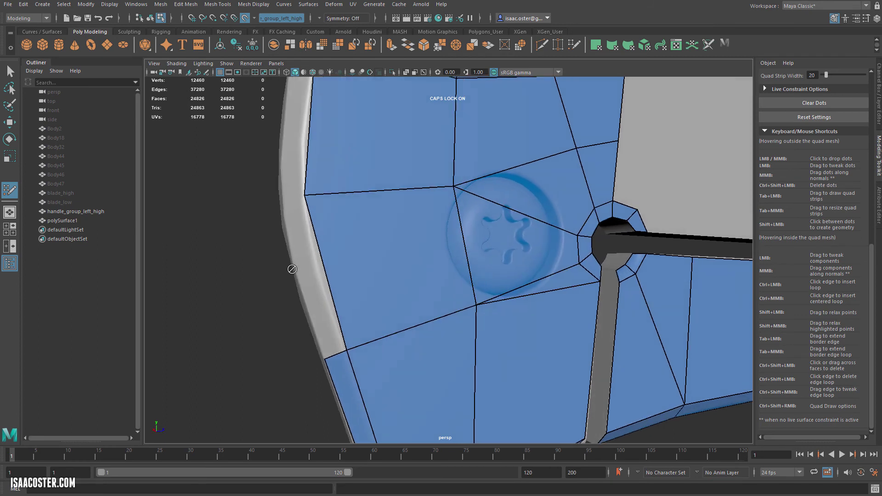
Shift the front-edge vertex and the vertex beside the screw upward to even out the face rows above the screw
alt+middle_drag(301, 216, 305, 289)
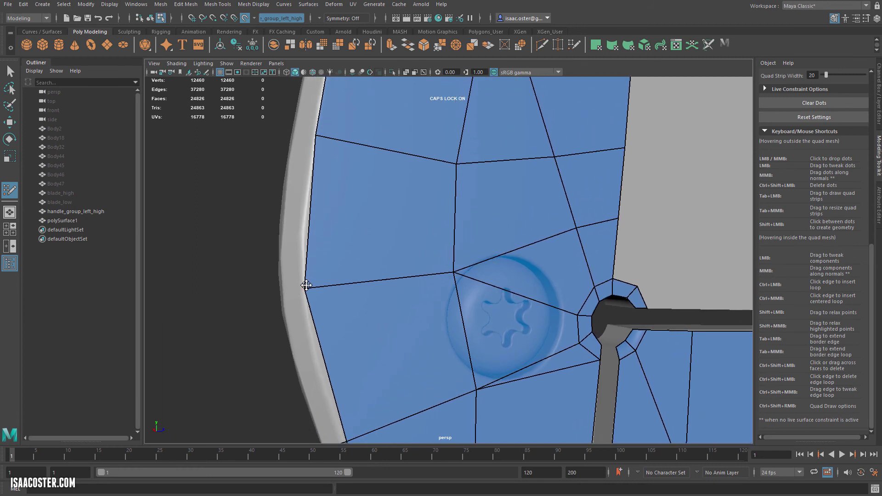
drag(306, 285, 303, 246)
drag(454, 273, 454, 254)
alt+middle_drag(463, 213, 448, 280)
drag(439, 235, 441, 232)
alt+drag(441, 232, 415, 265)
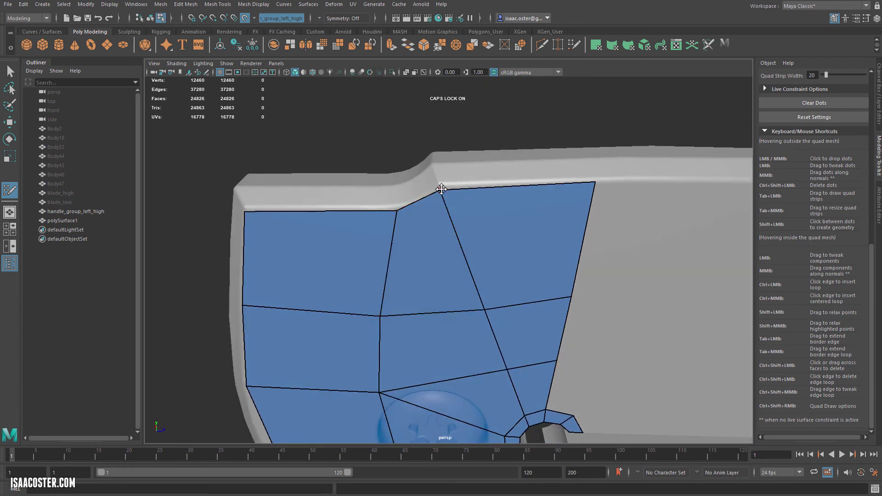
Nudge the two vertices at the handle's upper notch so the mesh border follows the notch's contour
drag(442, 189, 443, 185)
drag(399, 209, 405, 208)
alt+drag(375, 265, 380, 247)
alt+middle_drag(381, 247, 331, 141)
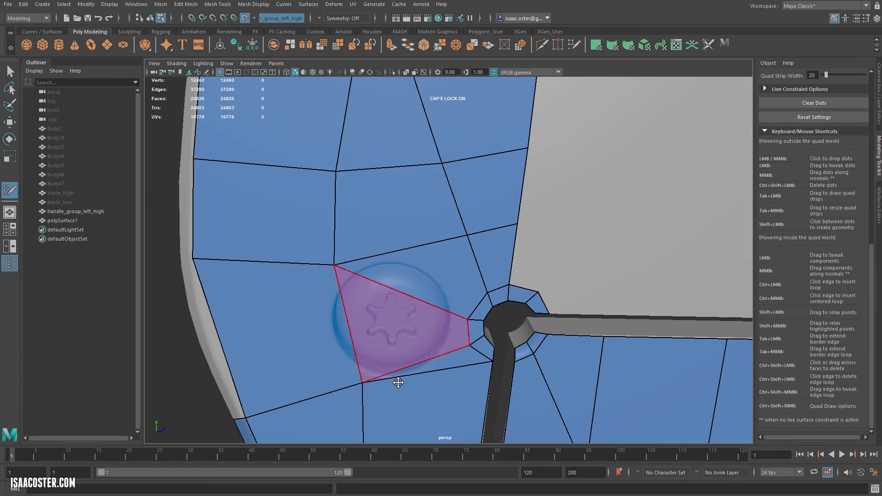
Delete the three faces spanning the screw, from the front edge to the ring around the pivot hole
alt+drag(398, 382, 400, 315)
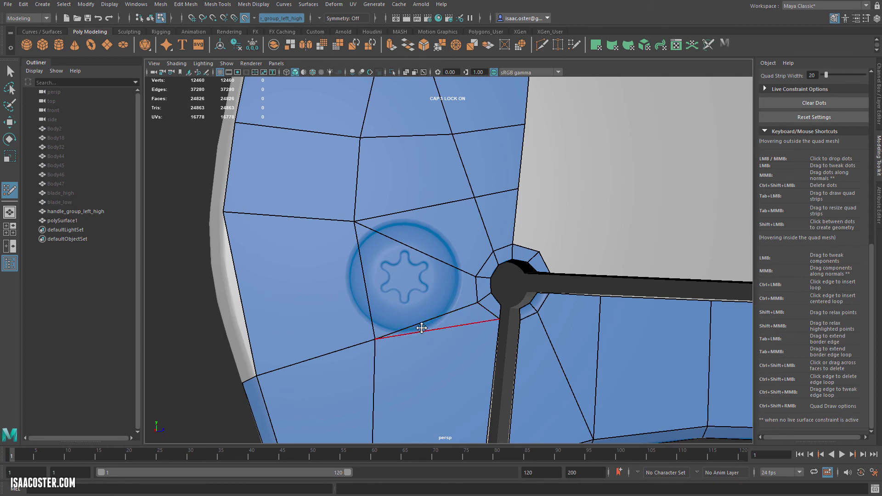
ctrl+shift+click(434, 320)
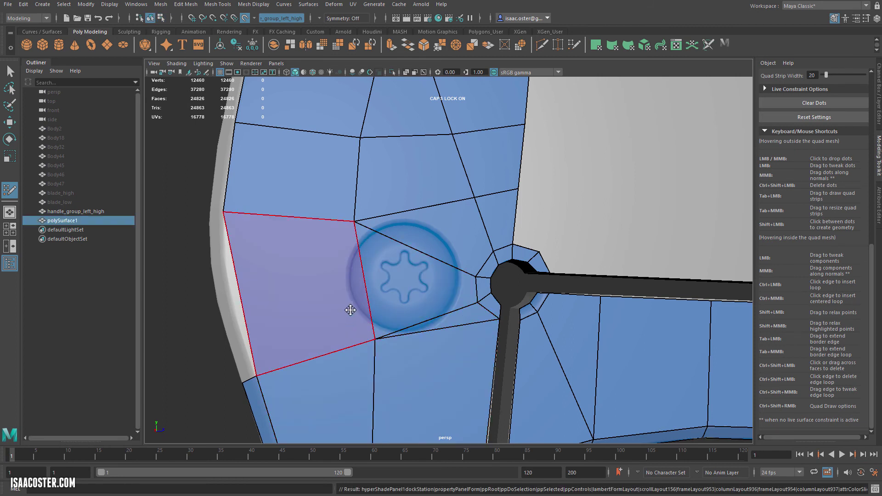
key(q)
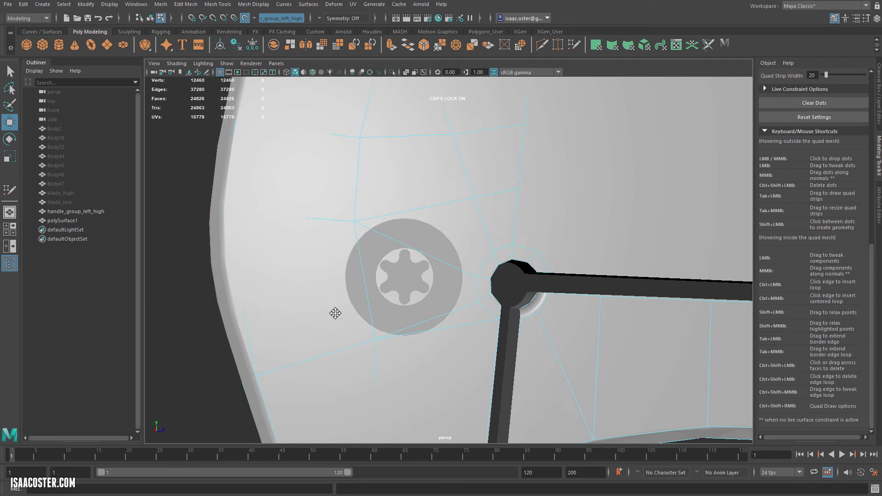
click(323, 301)
shift+click(380, 295)
key(w)
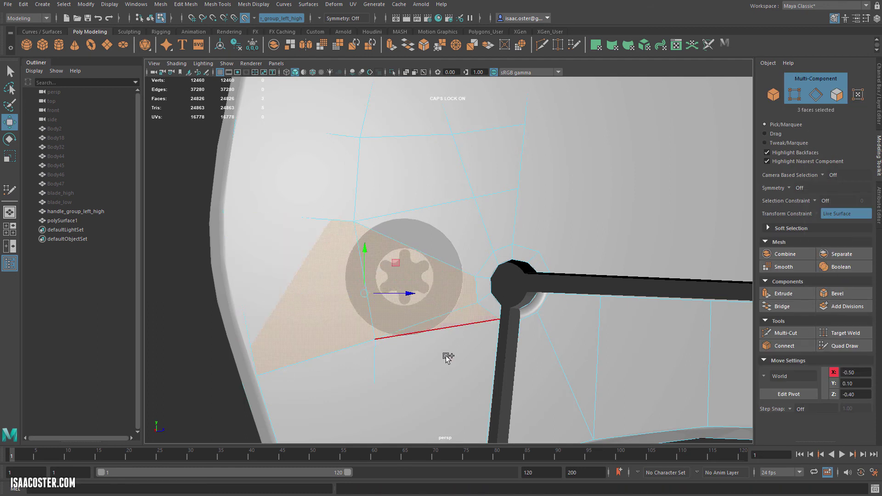
key(Delete)
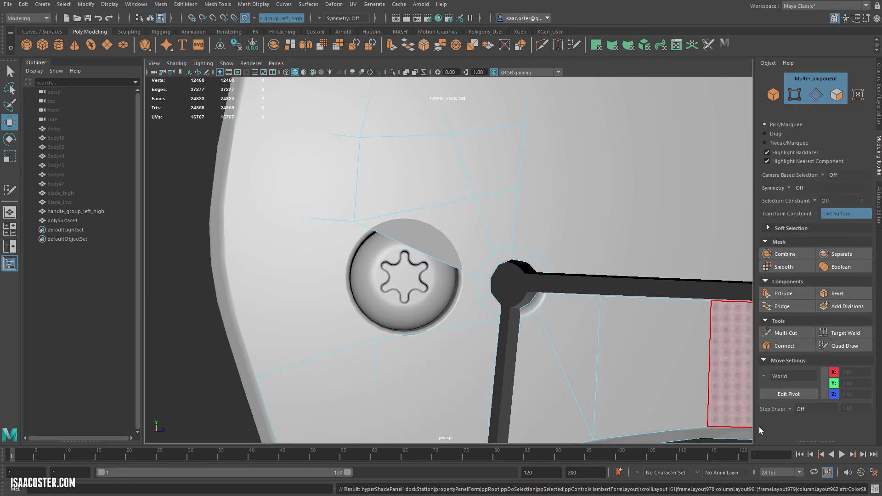
Resume Quad Draw on the low-poly mesh and fill two quads across the screw, joining the pivot hole's ring
key(F8)
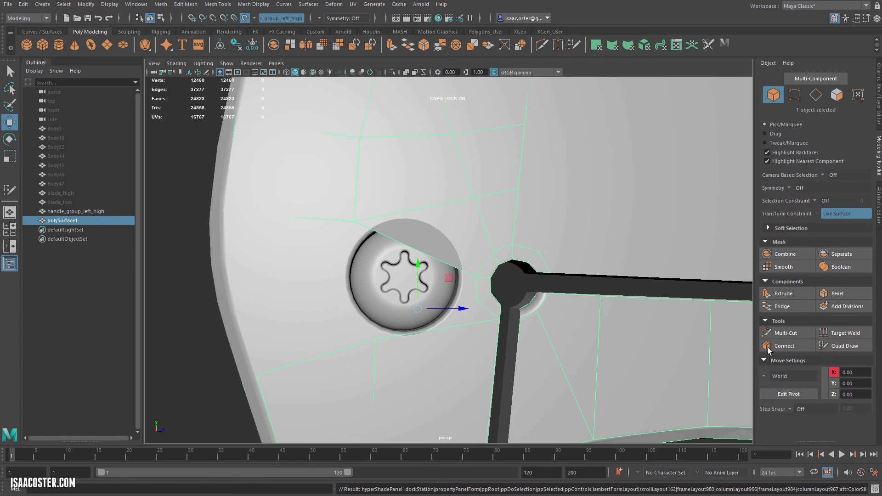
click(847, 346)
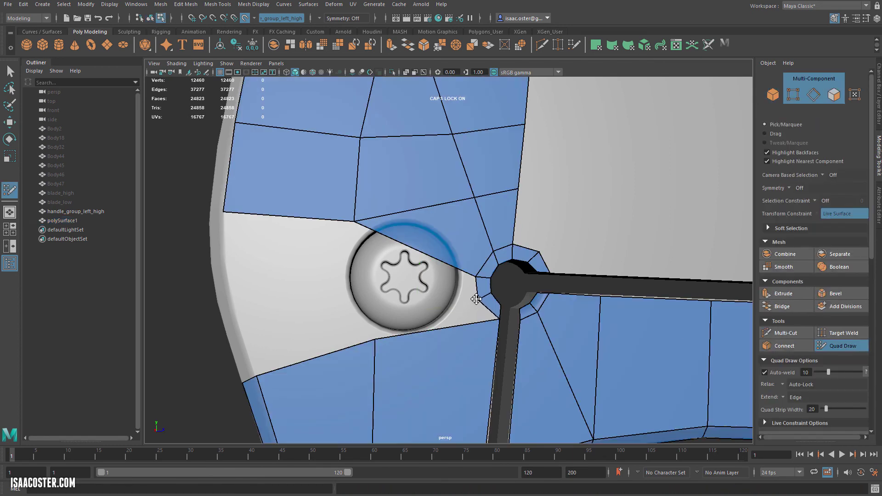
shift+click(414, 322)
shift+click(386, 277)
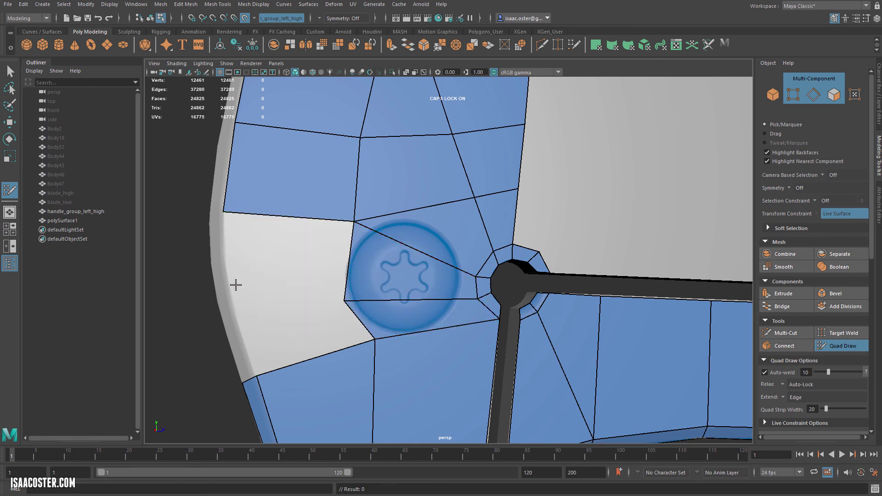
Fill the gap between the screw and the front edge with two quads, replacing the stray triangle
shift+click(267, 278)
shift+click(278, 316)
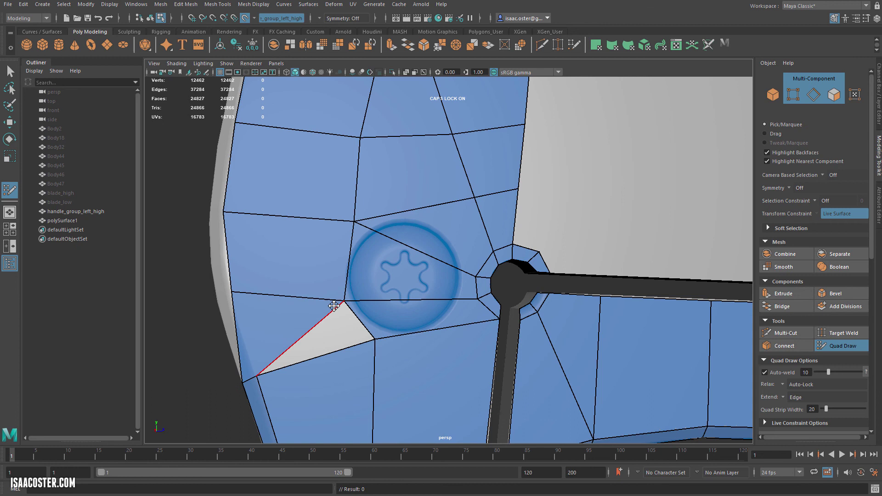
ctrl+shift+click(285, 344)
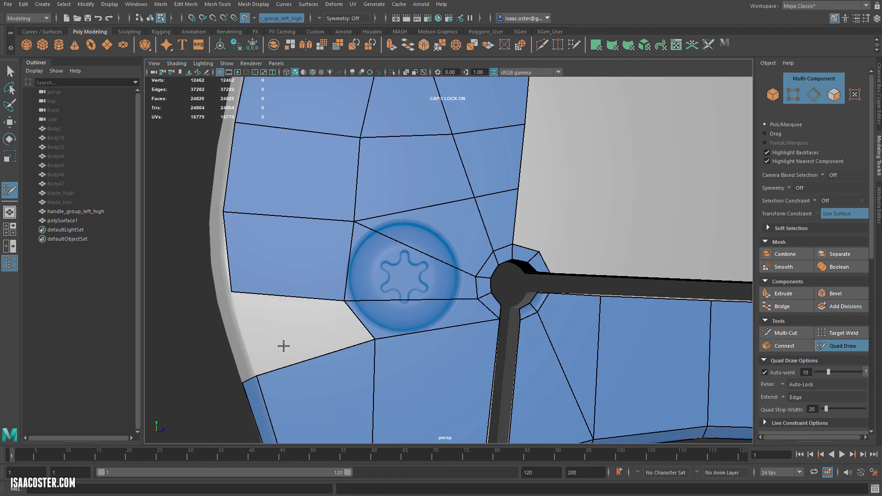
shift+click(299, 327)
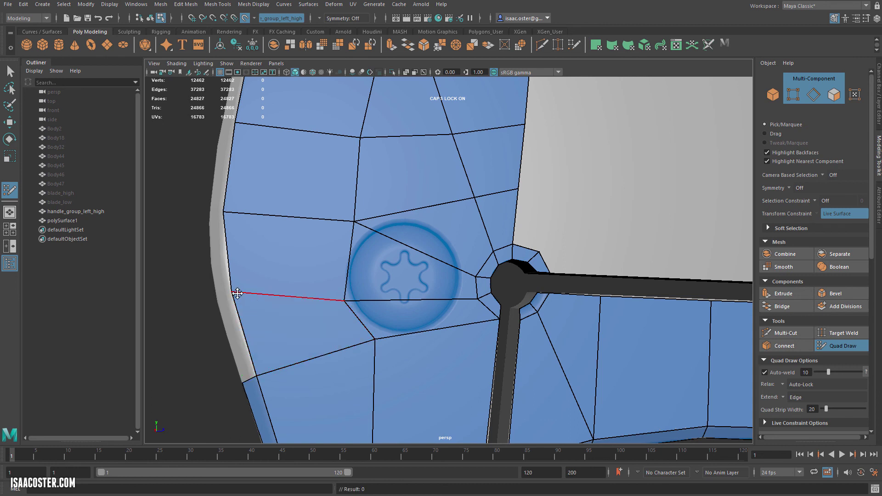
Adjust the vertices around the screw and at the pivot hole's ring so the edges flow evenly past the screw head
drag(344, 301, 343, 293)
drag(361, 217, 348, 216)
drag(476, 300, 477, 297)
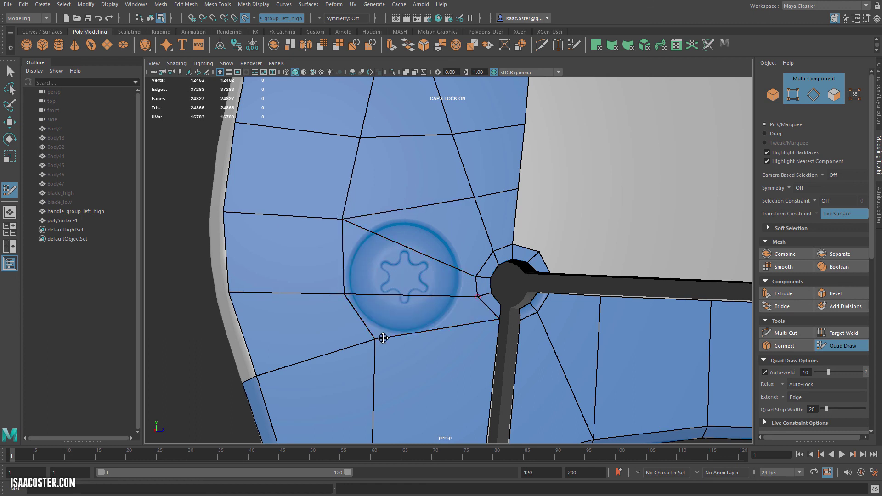
mouse_move(375, 340)
mouse_down()
mouse_move(365, 355)
mouse_move(340, 343)
mouse_move(364, 345)
mouse_up()
scroll(353, 351, down, 1)
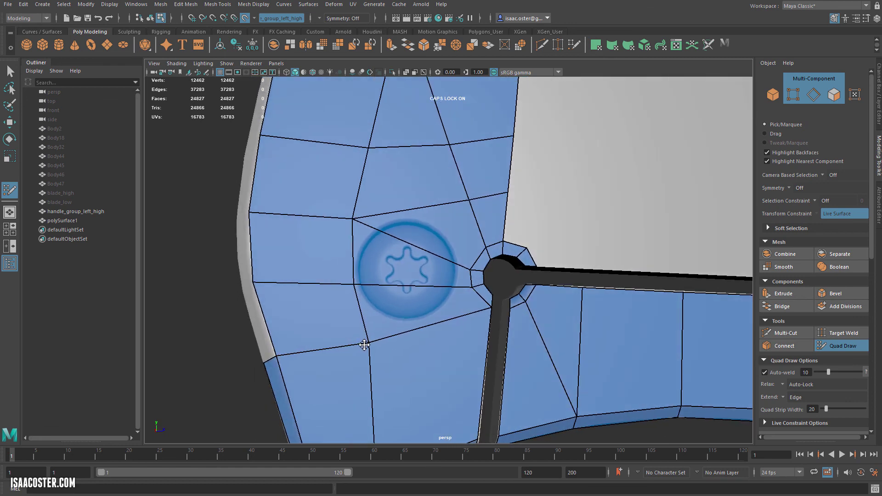
drag(349, 216, 355, 210)
Add four narrow bevel quads up the handle's front edge, from the existing lower bevel to the upper front corner
alt+drag(324, 287, 347, 291)
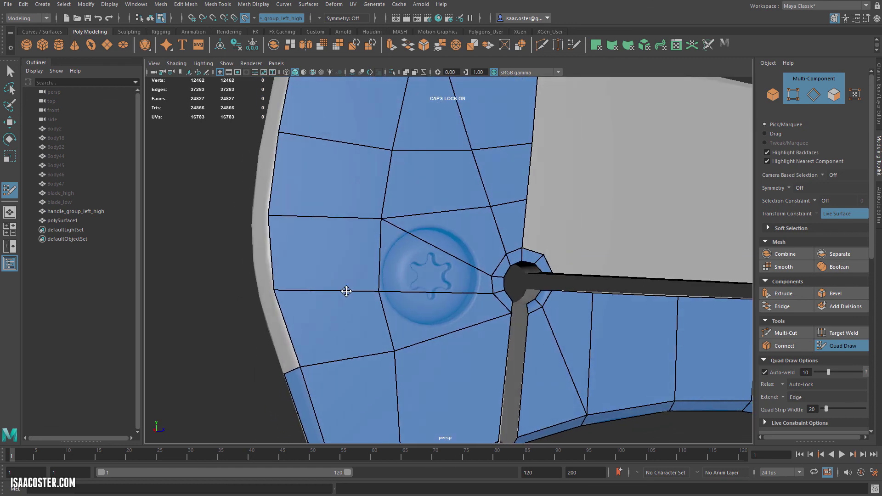
shift+click(264, 299)
shift+click(261, 231)
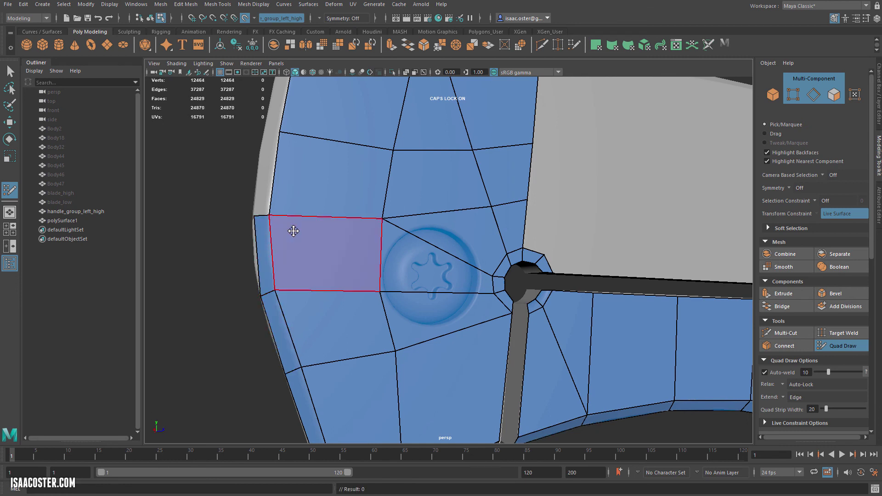
alt+middle_drag(293, 230, 302, 315)
shift+click(278, 241)
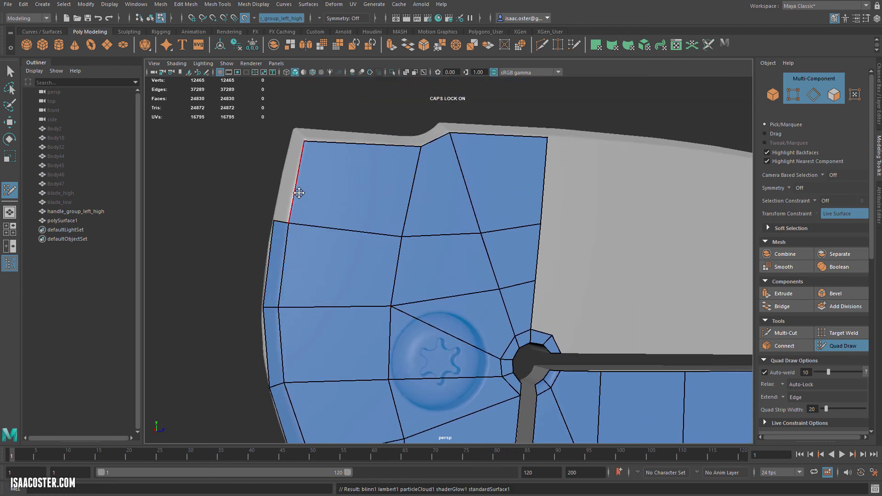
alt+drag(295, 191, 287, 191)
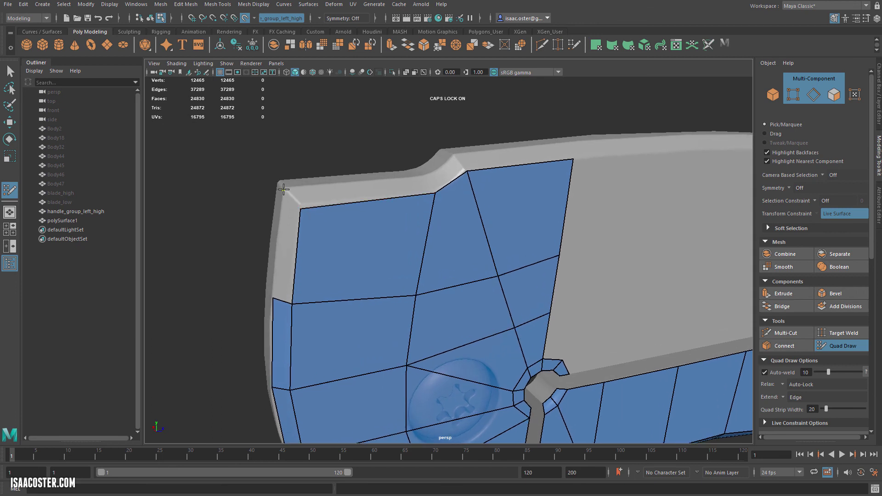
shift+click(289, 228)
Add a bevel quad along the handle's upper edge, from the front corner to the start of the notch
alt+drag(290, 229, 335, 212)
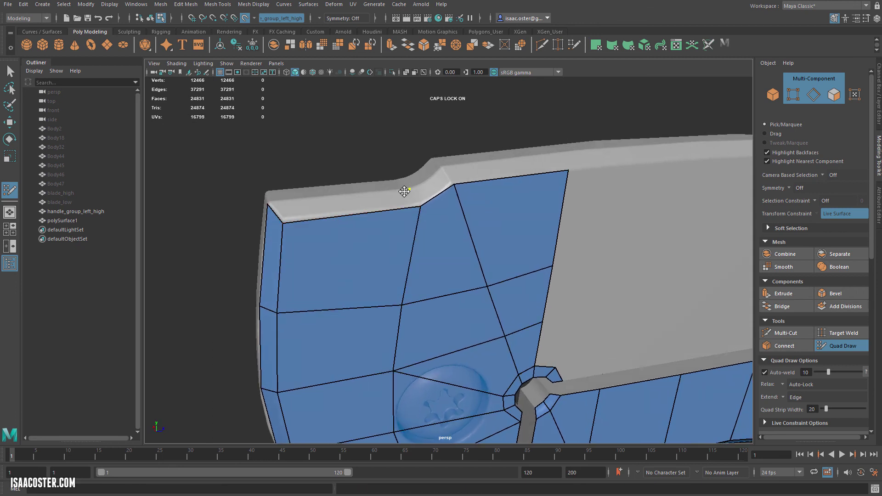
shift+click(357, 203)
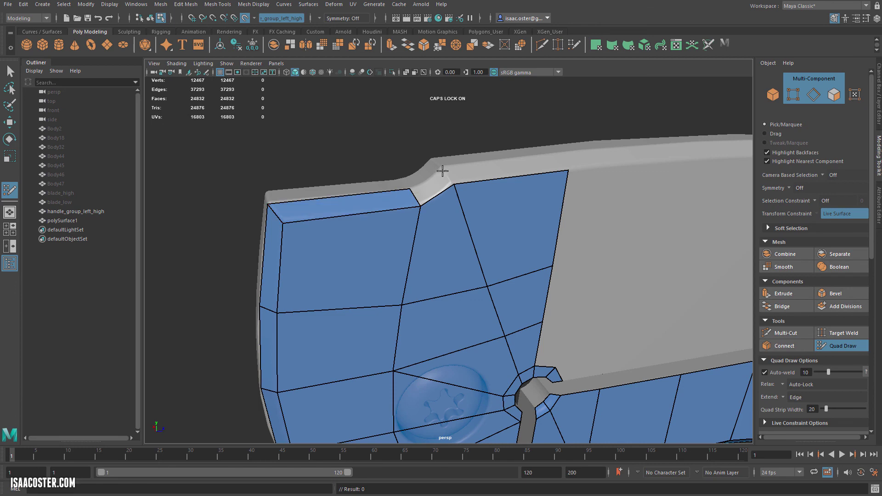